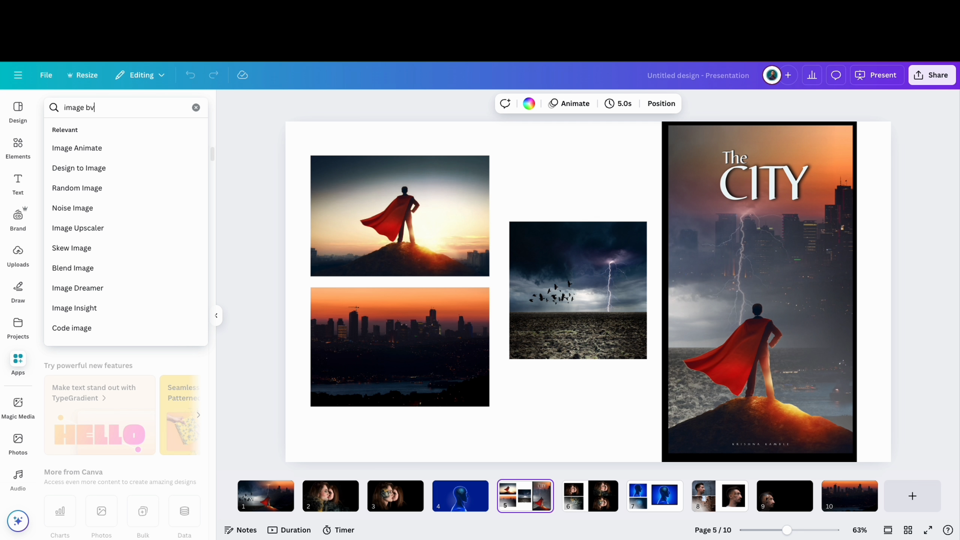
Step: Search the apps for Image Blender and go to page 8 with the portrait and stone ruins photos
key(BackSpace)
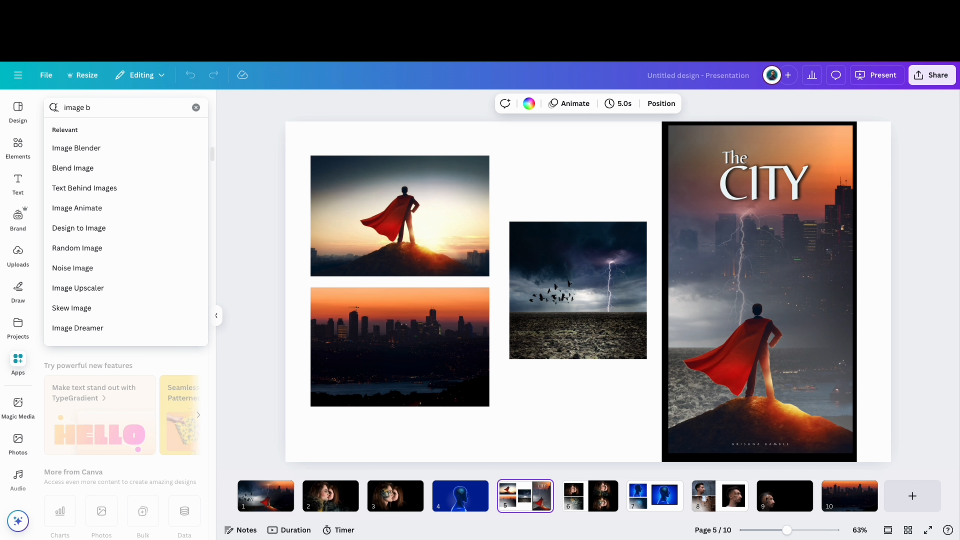
click(97, 151)
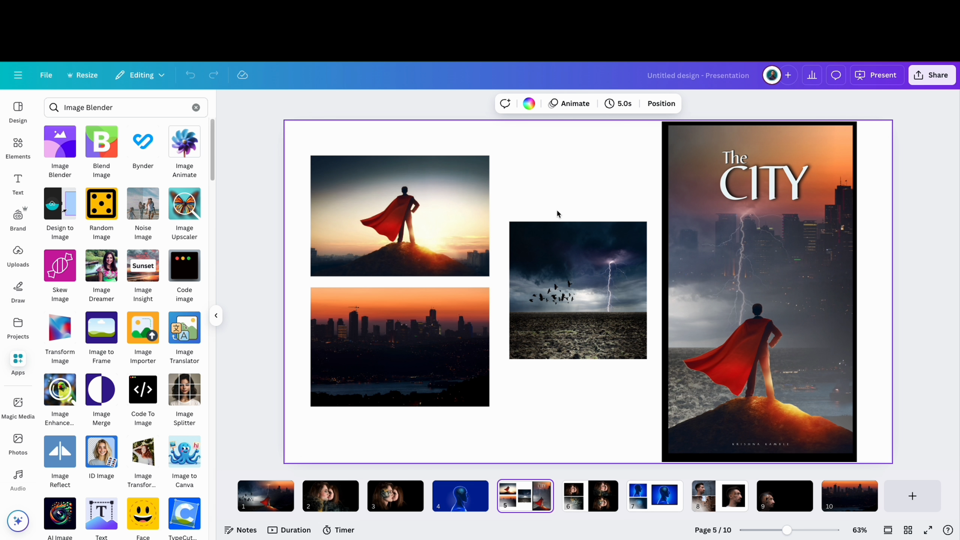
click(734, 500)
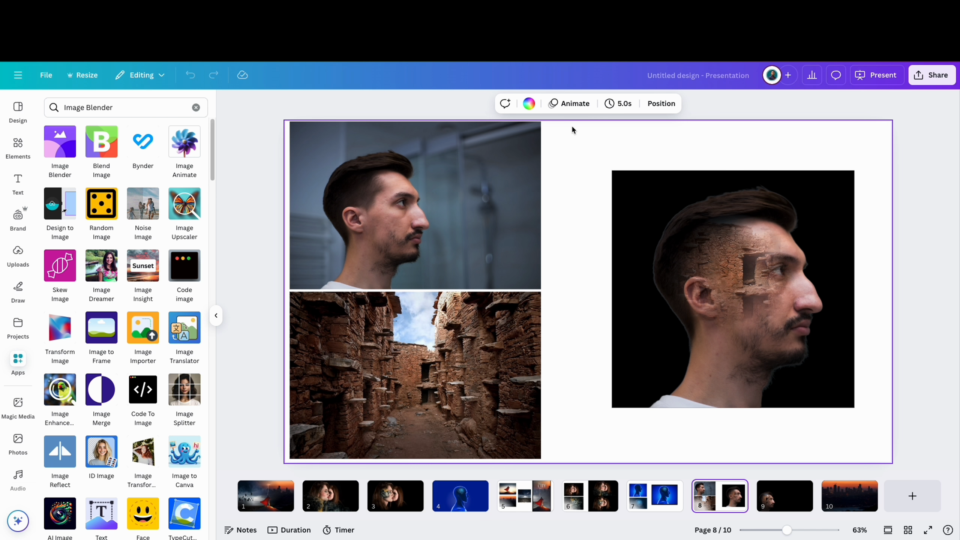
click(250, 496)
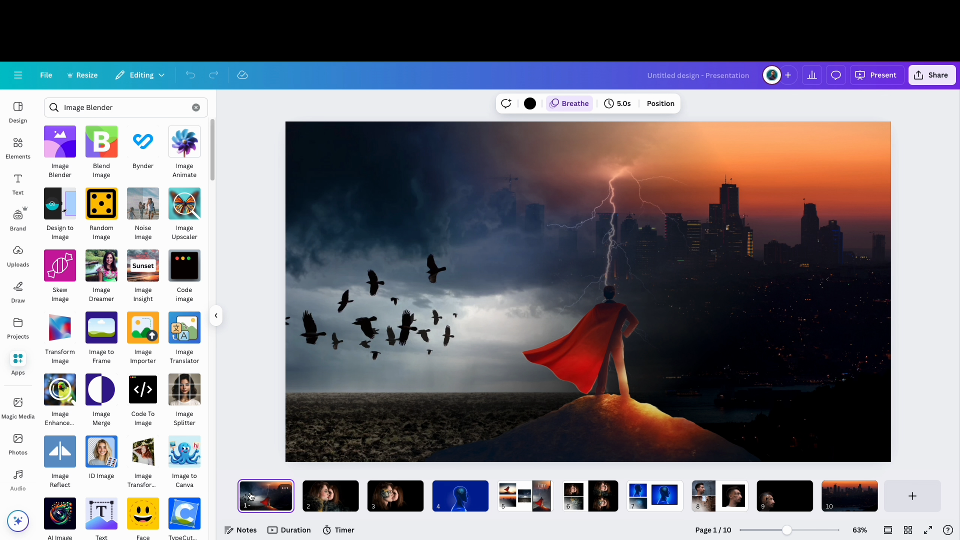
click(719, 493)
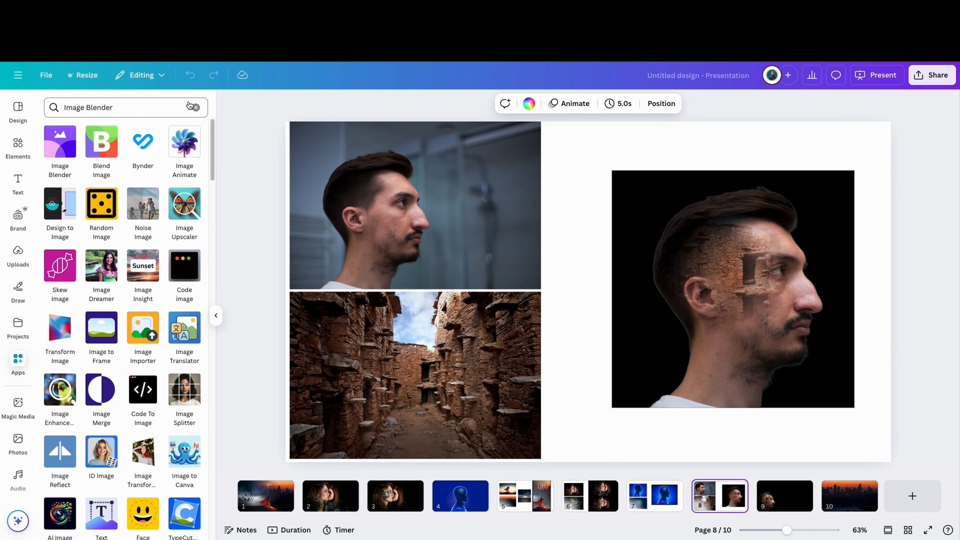
Step: Search the elements for "side facing" and browse the photo results
double_click(121, 105)
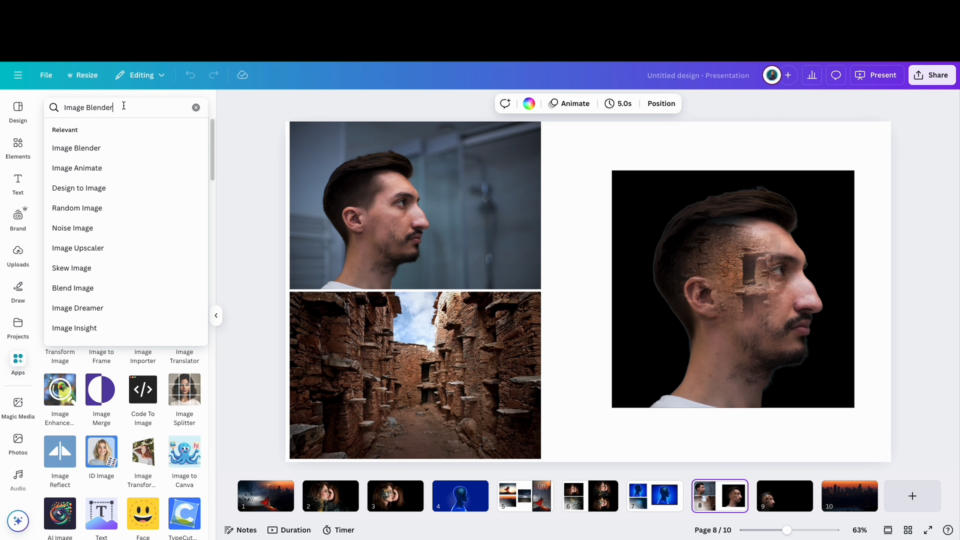
click(17, 146)
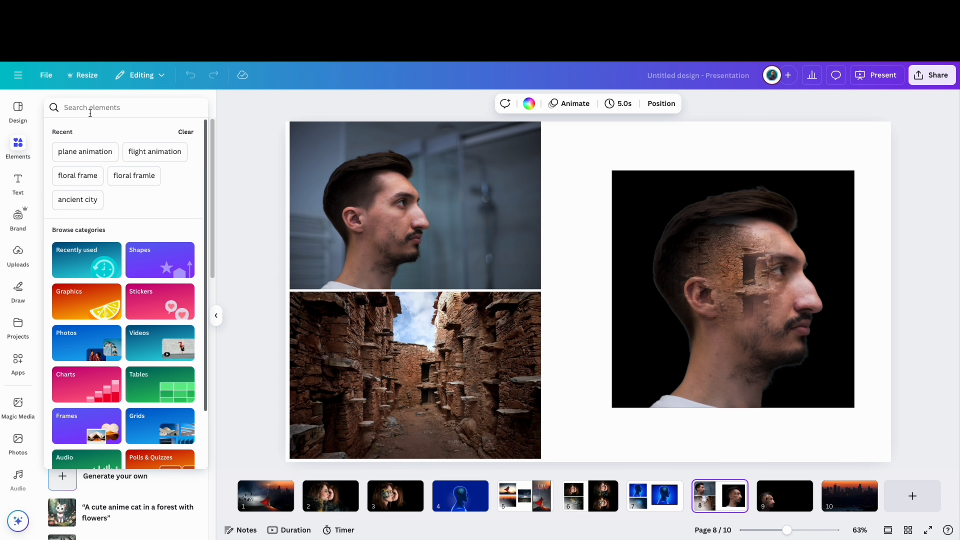
text(side facing)
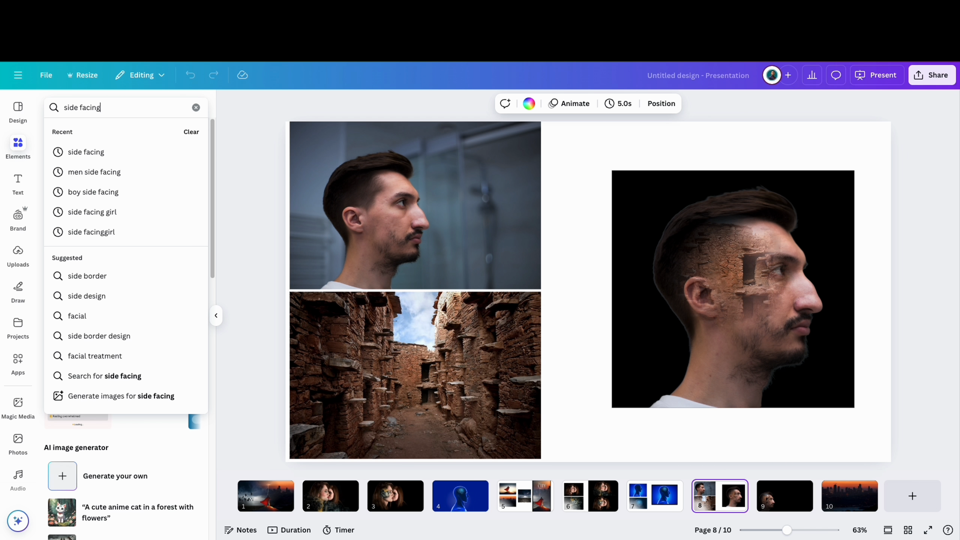
key(Return)
click(116, 132)
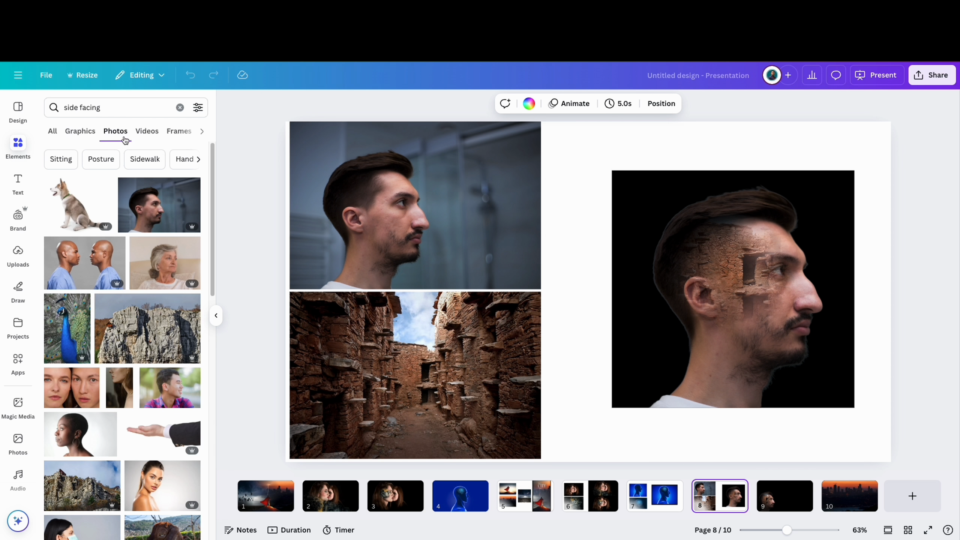
scroll(153, 306, down, 5)
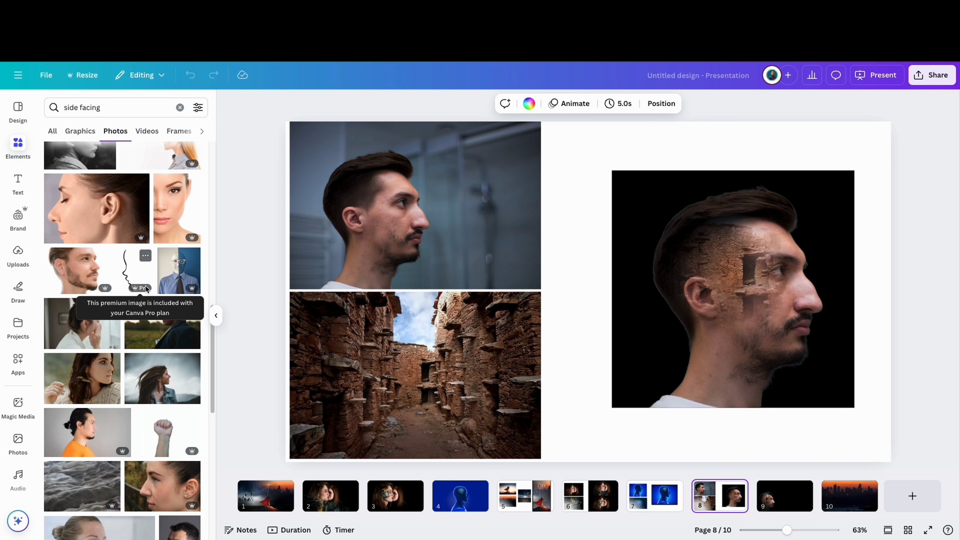
scroll(146, 287, up, 6)
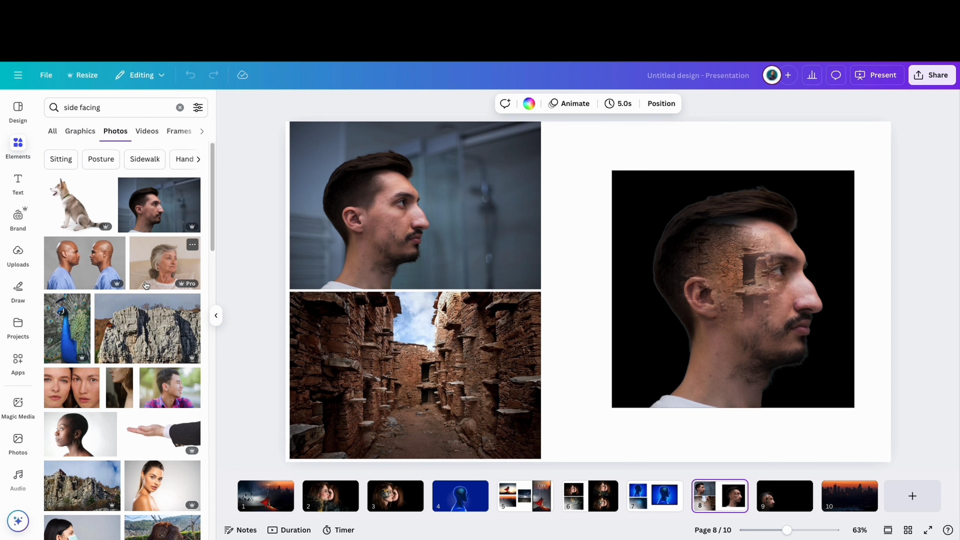
Step: Search the photo elements for "ancient city" and browse the results
click(103, 107)
drag(103, 107, 64, 107)
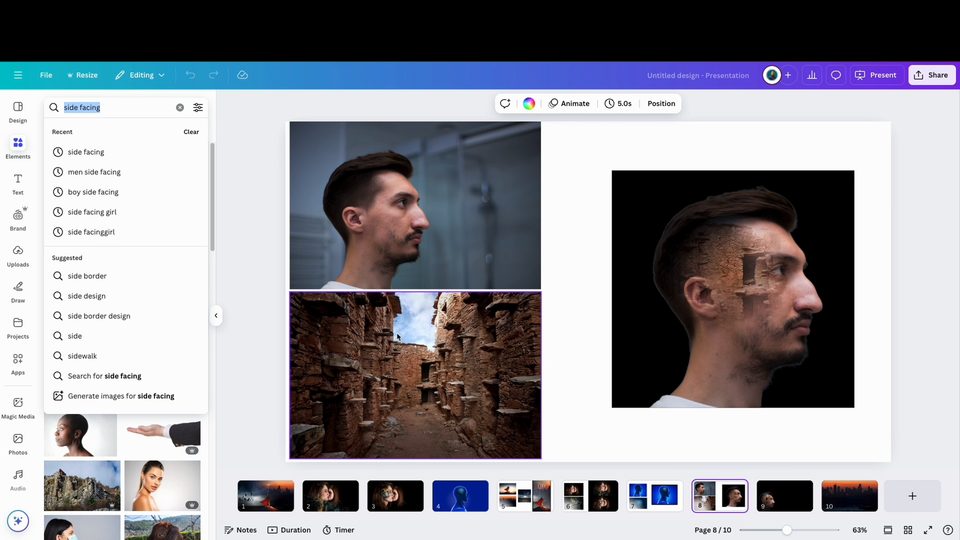
text(ancient)
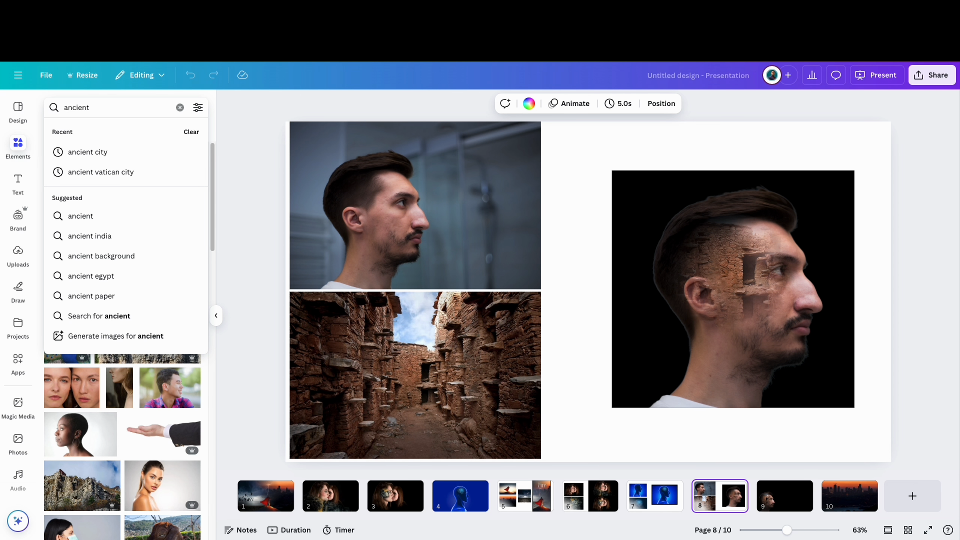
text( city)
key(Return)
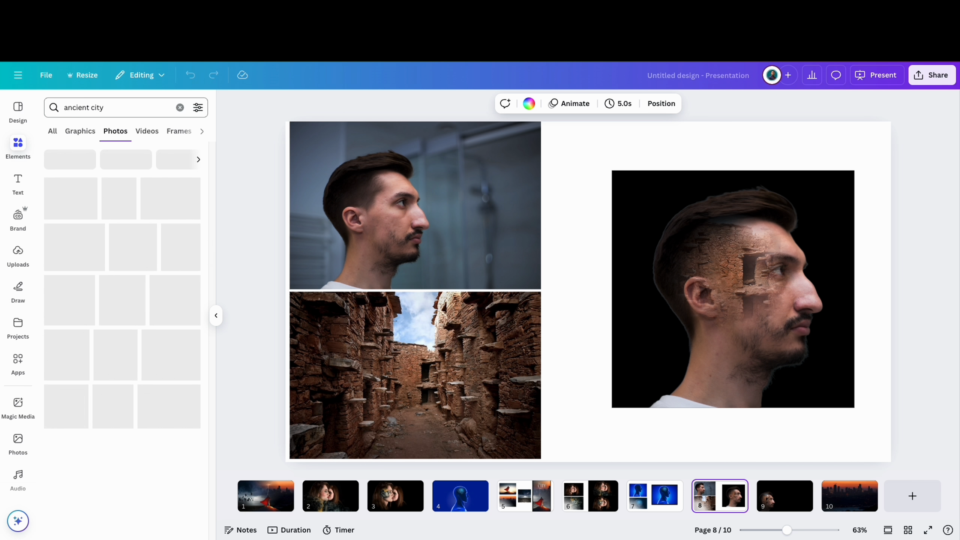
scroll(153, 253, down, 1)
scroll(153, 254, down, 9)
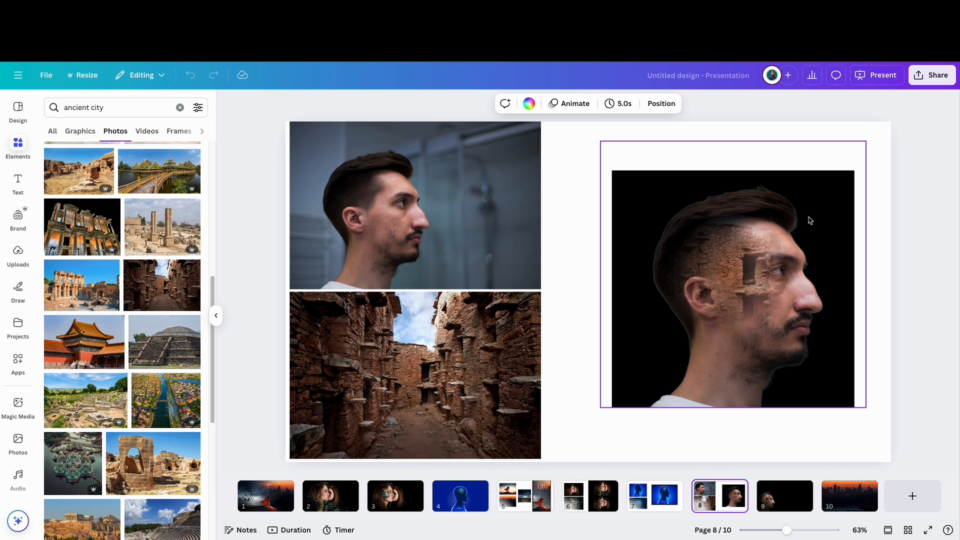
Step: Crop the portrait photo narrower from its right side, and stack the ruins photo exactly over it, cropped to 571 wide by 530 high
click(391, 224)
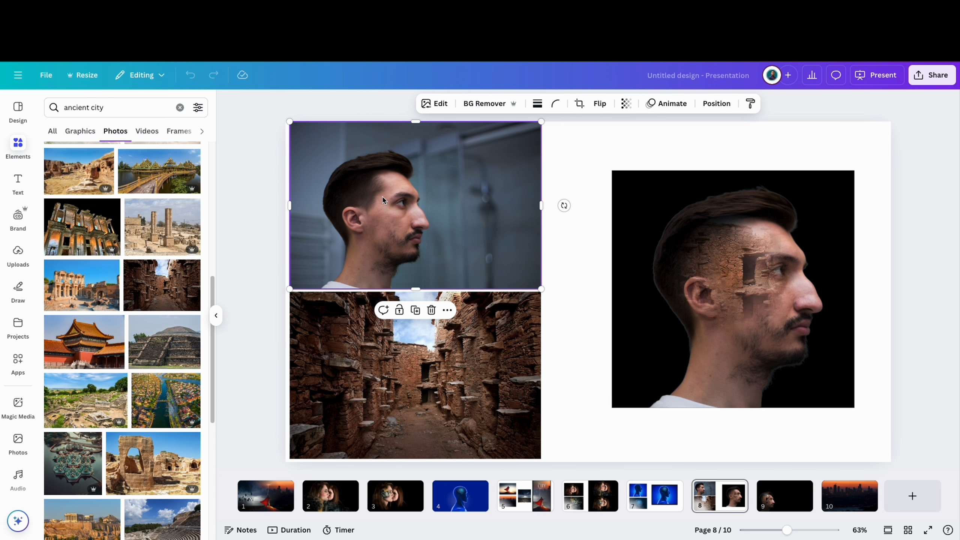
drag(541, 205, 471, 188)
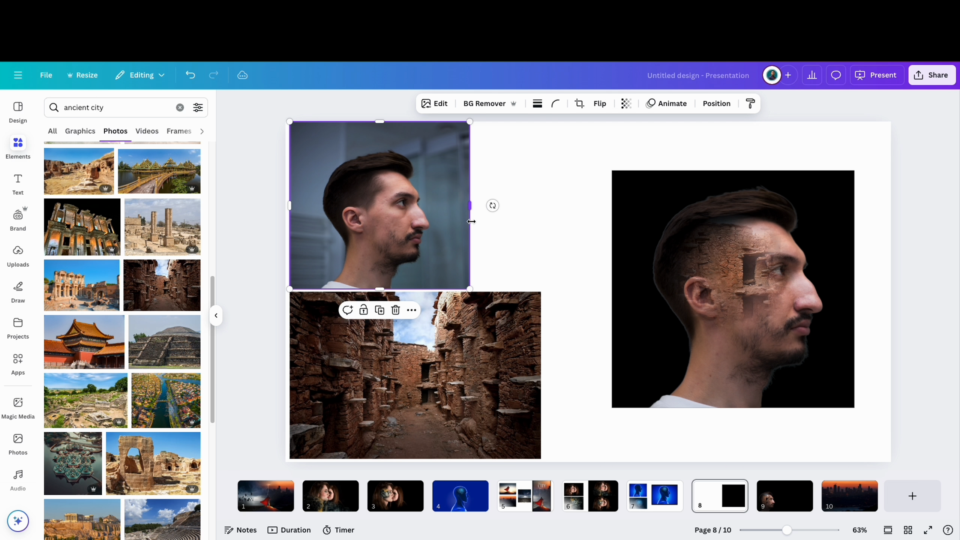
click(480, 341)
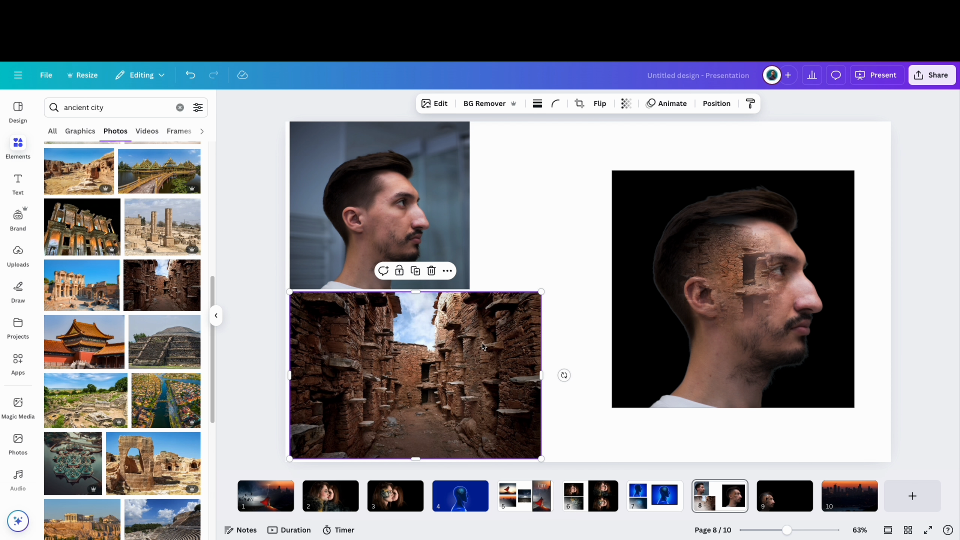
drag(483, 345, 485, 174)
drag(541, 205, 467, 198)
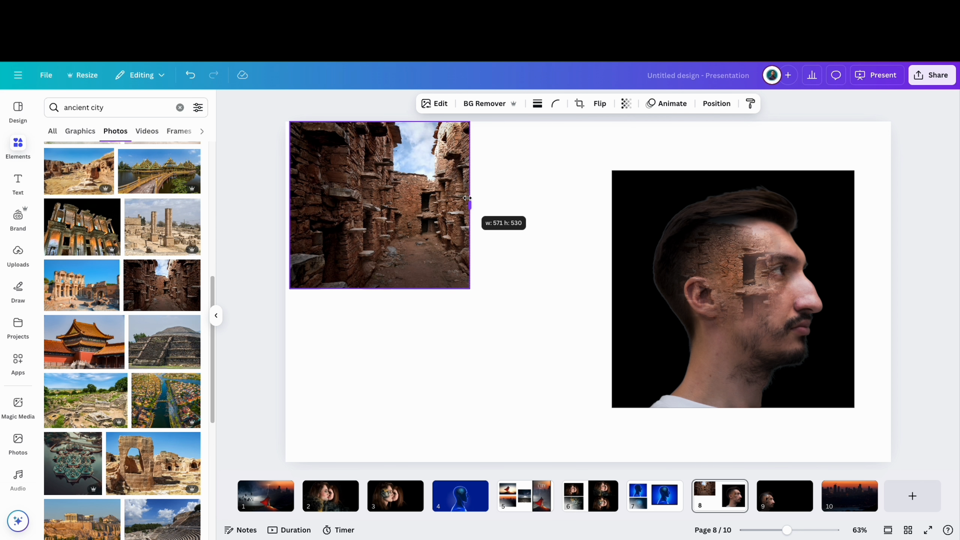
drag(468, 197, 467, 197)
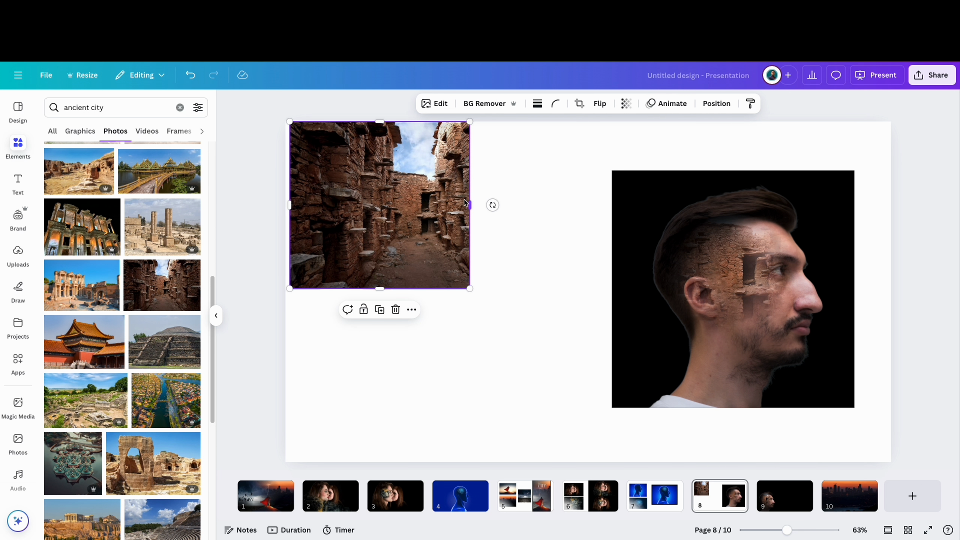
Step: Shift the ruins photo leftward inside its crop frame so the wall opening lies over the man's face
double_click(404, 195)
drag(404, 195, 374, 194)
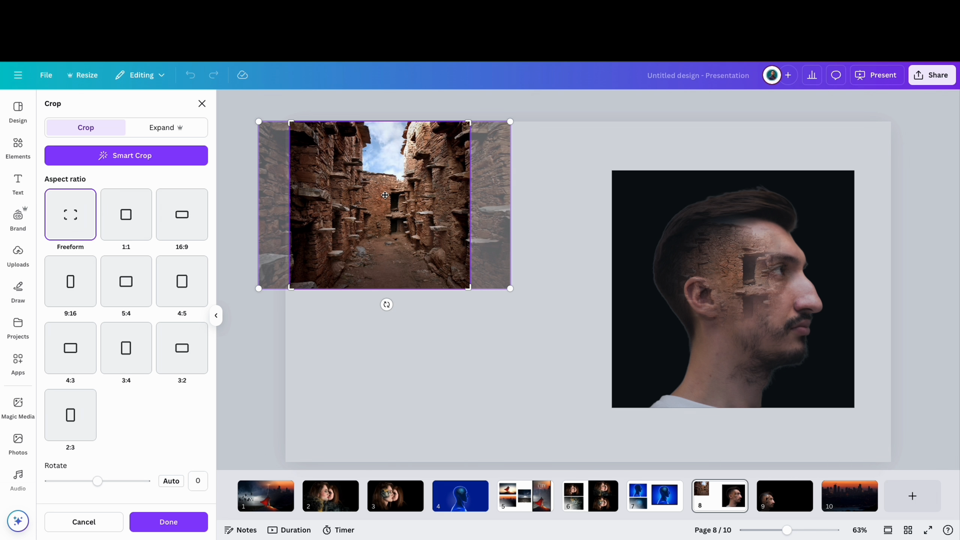
drag(418, 236, 395, 202)
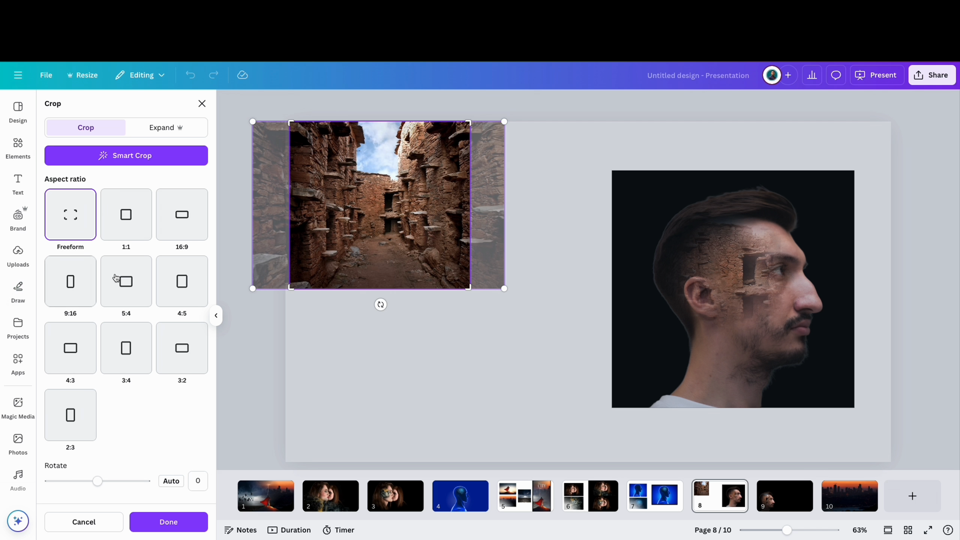
drag(396, 207, 392, 208)
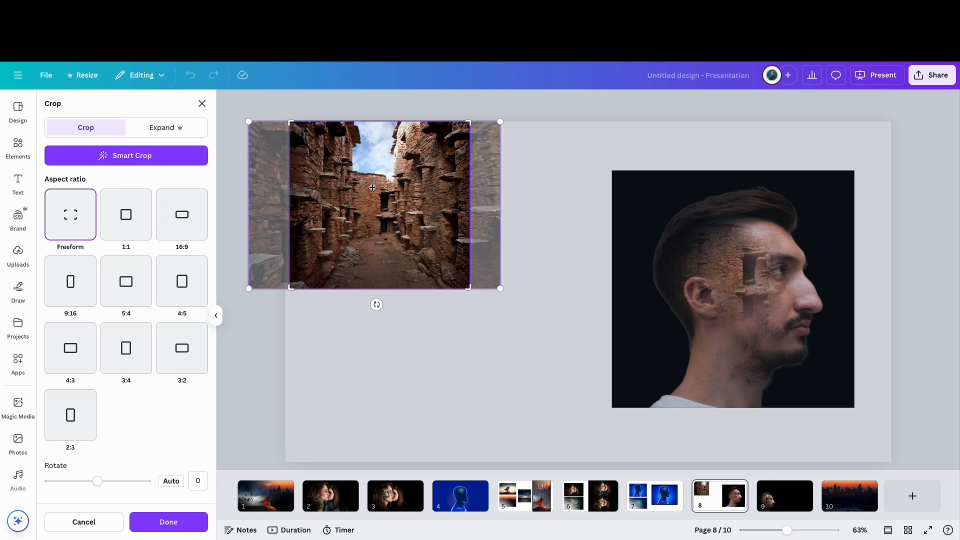
click(397, 364)
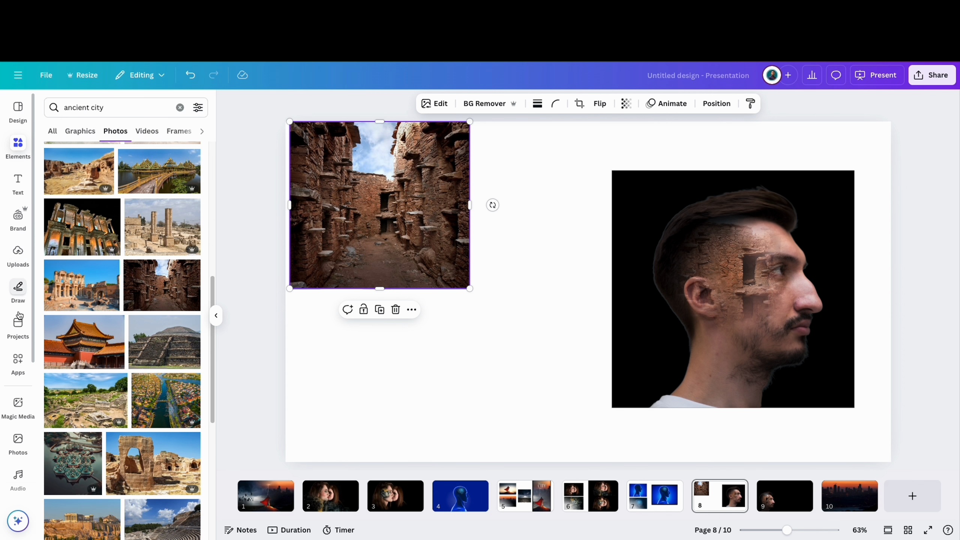
Step: Open the ruins photo in the Image Blender app and set its blend type to Radial
click(17, 360)
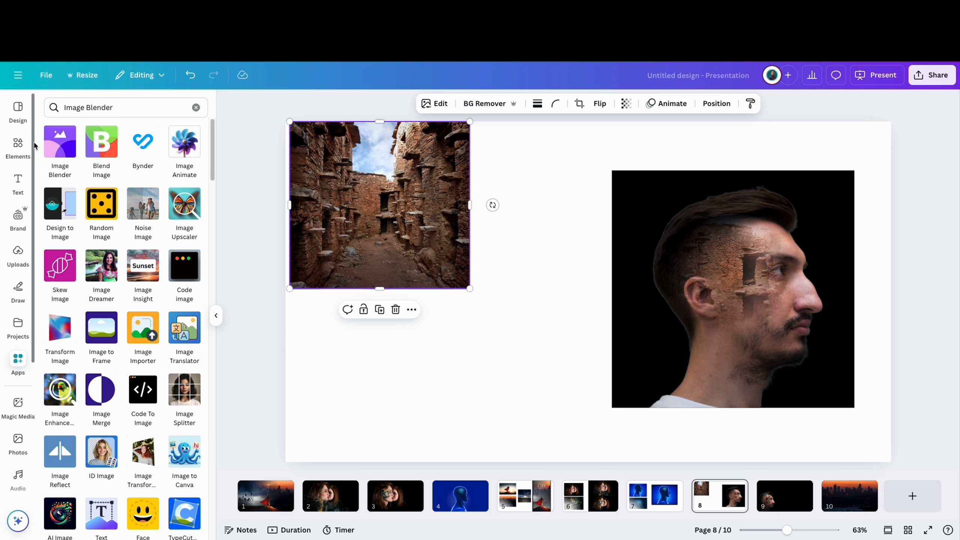
click(60, 150)
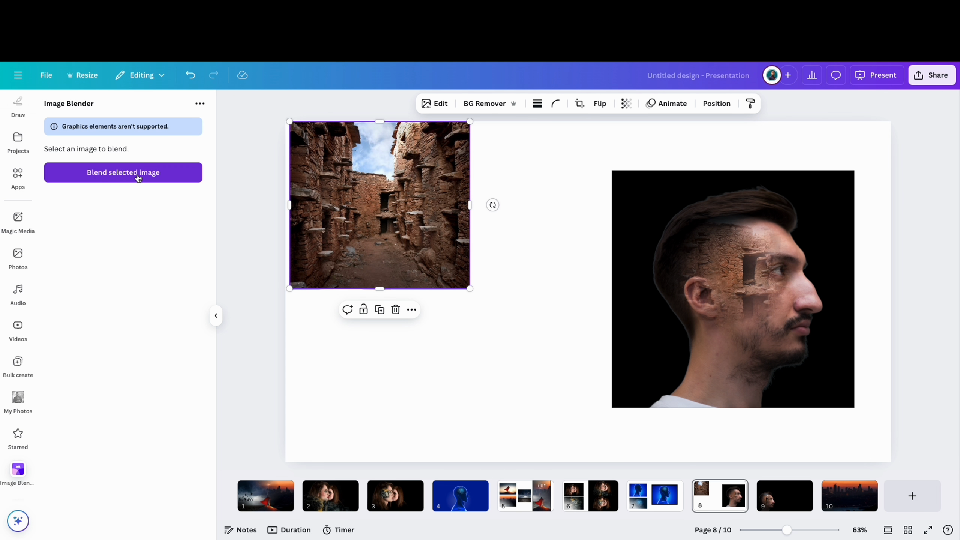
click(138, 178)
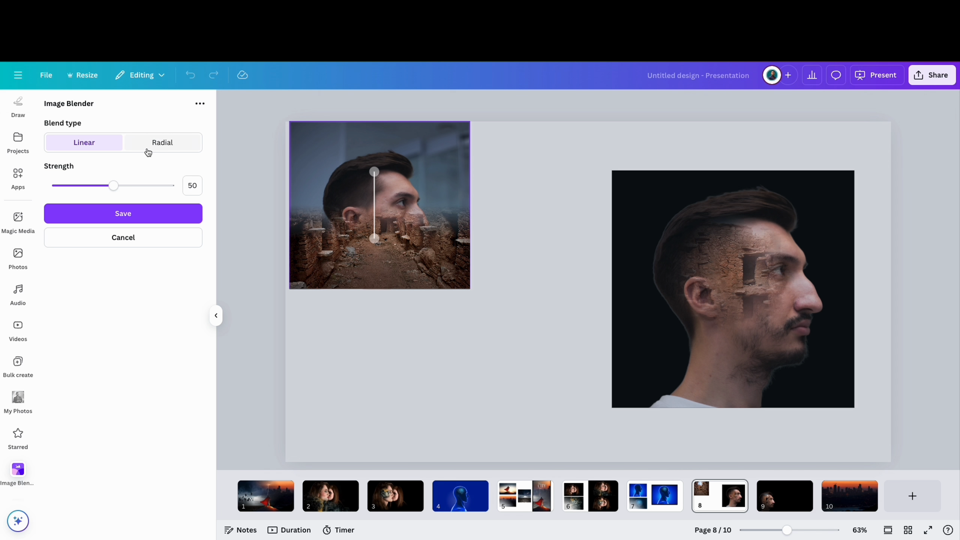
click(164, 142)
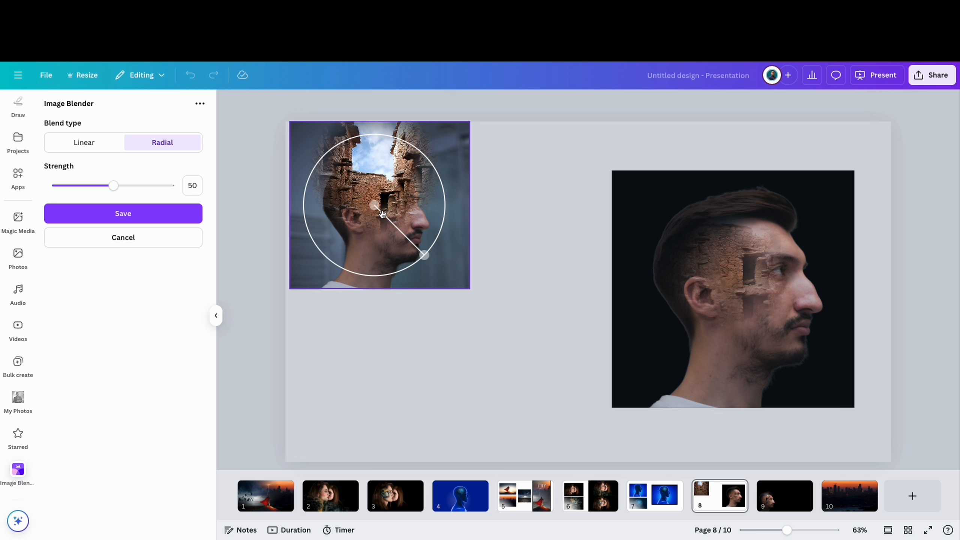
Step: Shrink the radial blend circle to fit over the man's face, set the strength to 36, and save the blend
drag(425, 255, 406, 241)
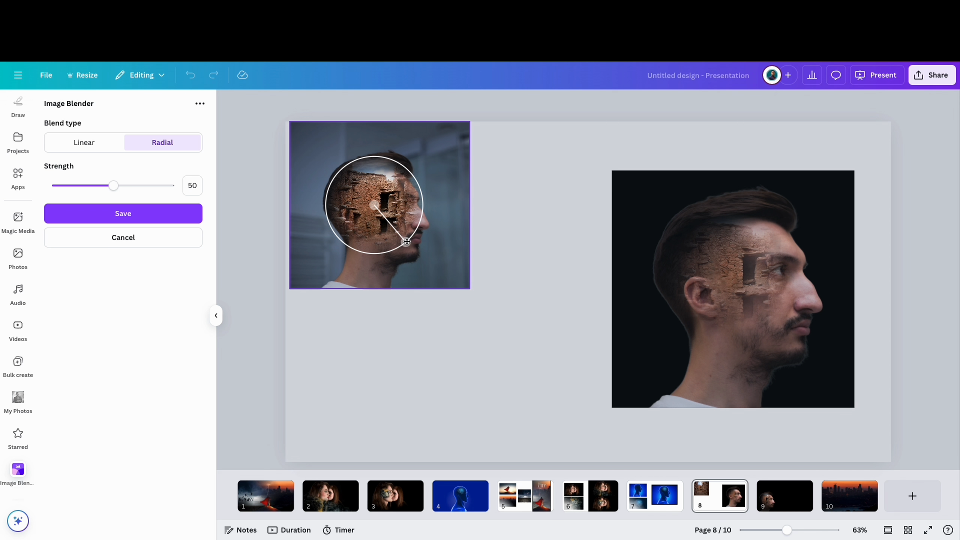
mouse_move(375, 206)
mouse_down()
mouse_move(365, 199)
mouse_move(379, 208)
mouse_up()
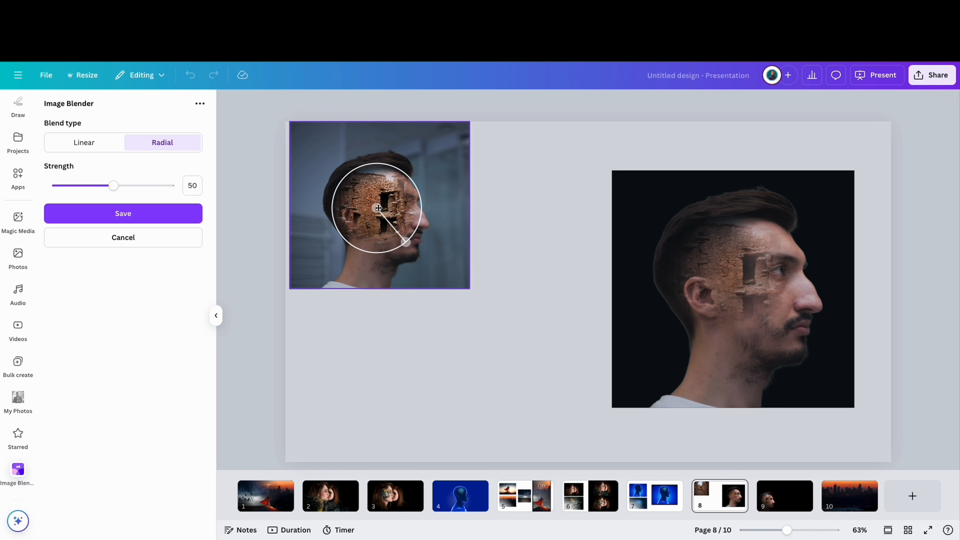
drag(403, 240, 389, 213)
mouse_move(114, 188)
mouse_down()
mouse_move(135, 188)
mouse_move(98, 186)
mouse_up()
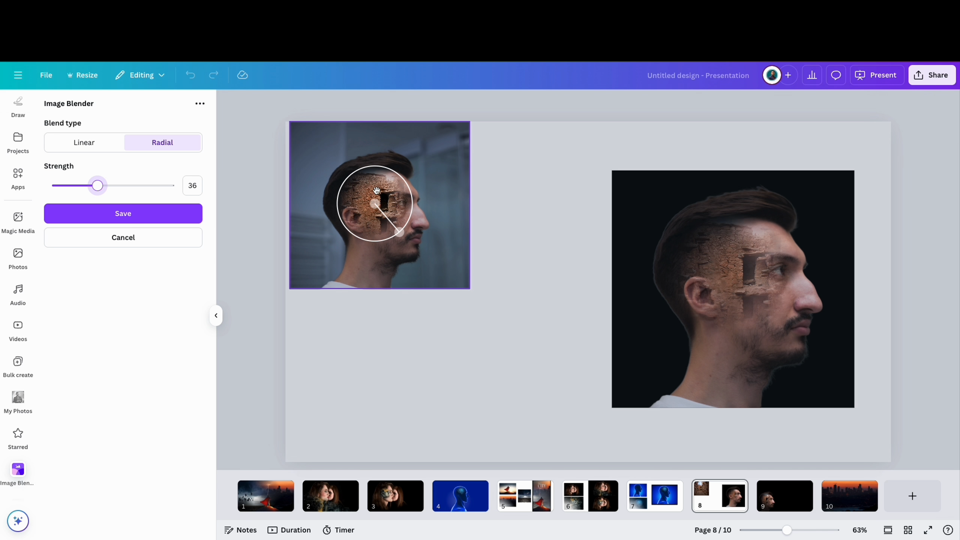
click(151, 217)
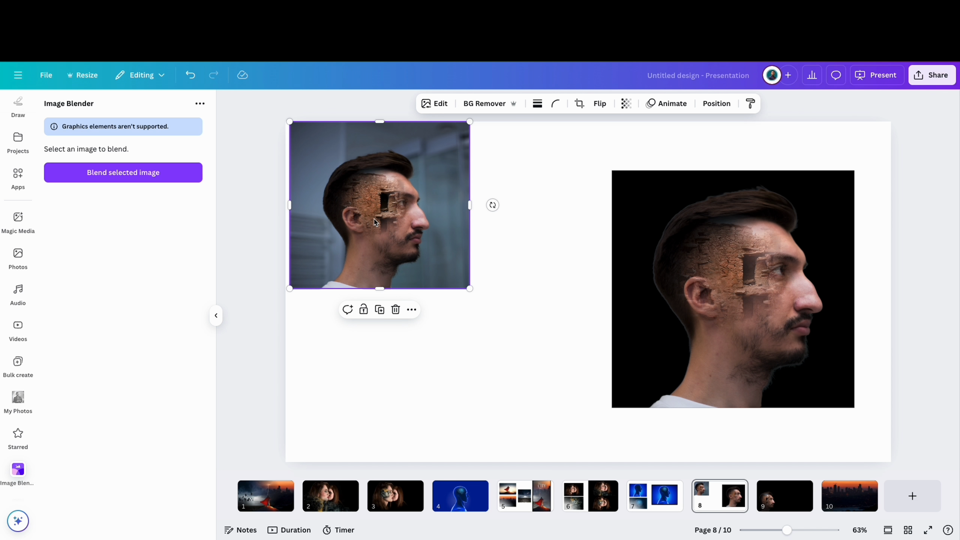
Step: Scale the blended ruins image down slightly and realign it over the man's face
click(512, 233)
click(369, 212)
drag(421, 206, 399, 203)
drag(473, 283, 457, 272)
drag(397, 230, 402, 232)
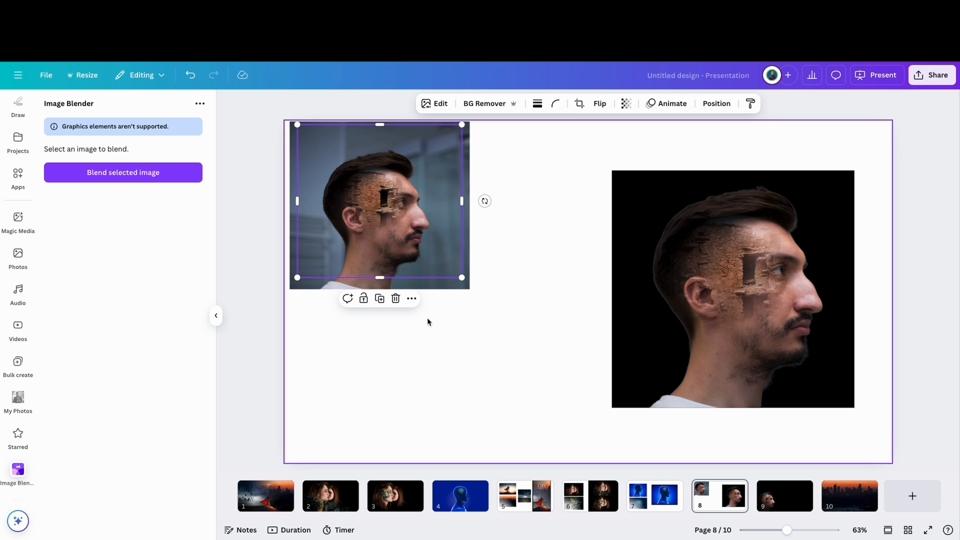
click(484, 343)
drag(483, 338, 364, 205)
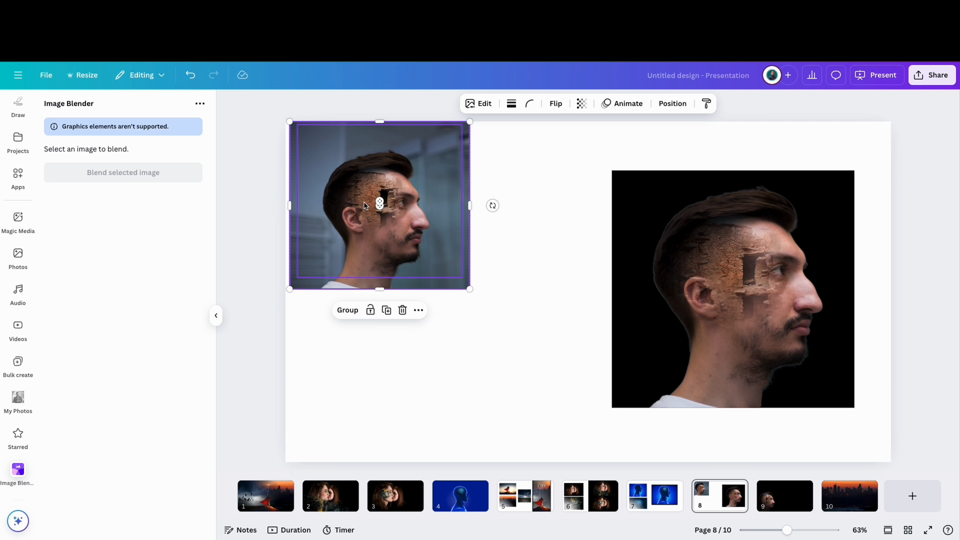
click(468, 330)
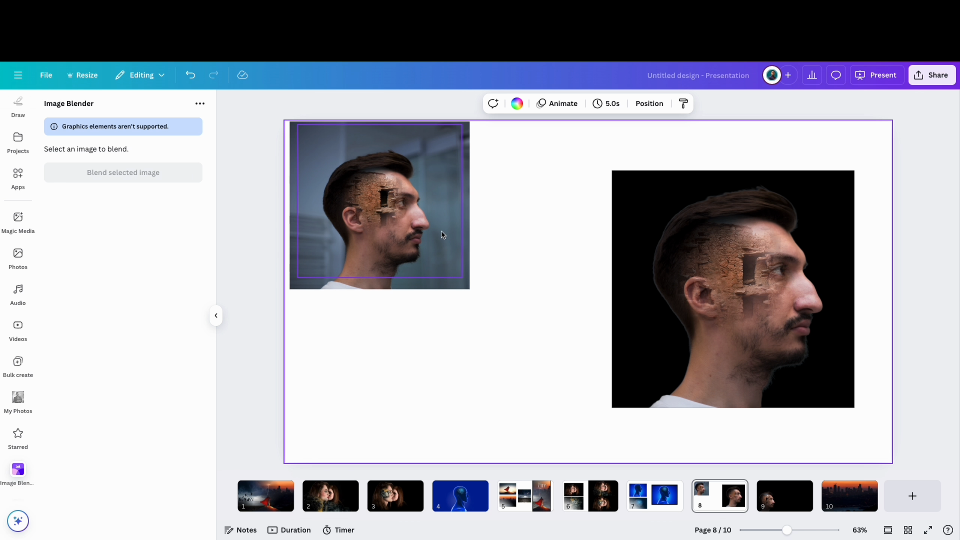
Step: Undo the latest edits to bring back the background-free cutout of the man's portrait under the blended ruins
click(465, 284)
click(425, 257)
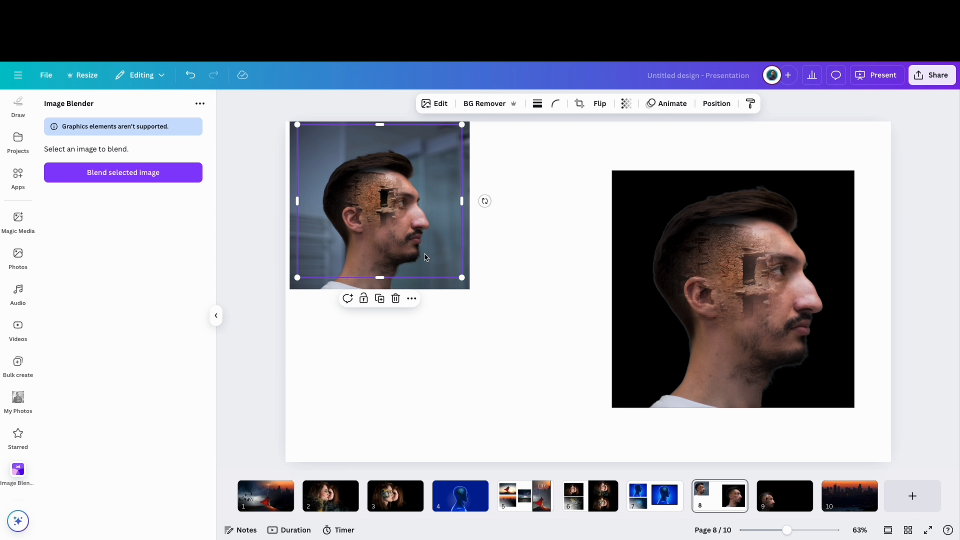
key(ctrl+z)
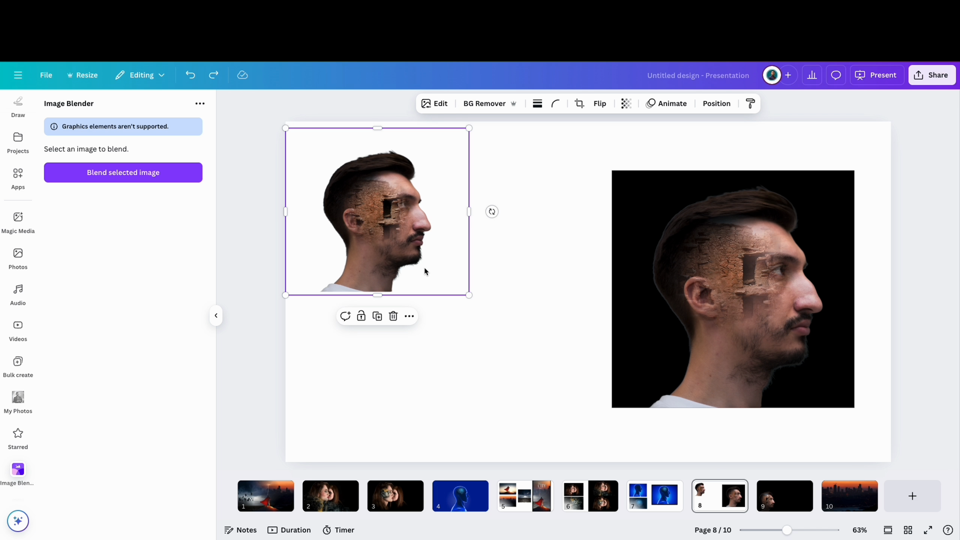
Step: Group the man's cutout with the blended ruins image, enlarge the group, and position it beside the finished example
click(435, 323)
drag(436, 328, 392, 219)
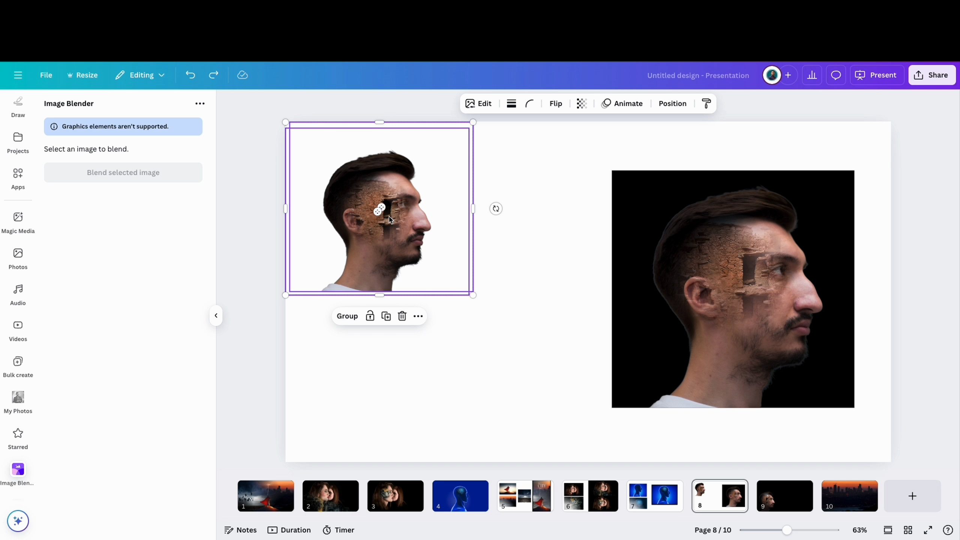
click(347, 316)
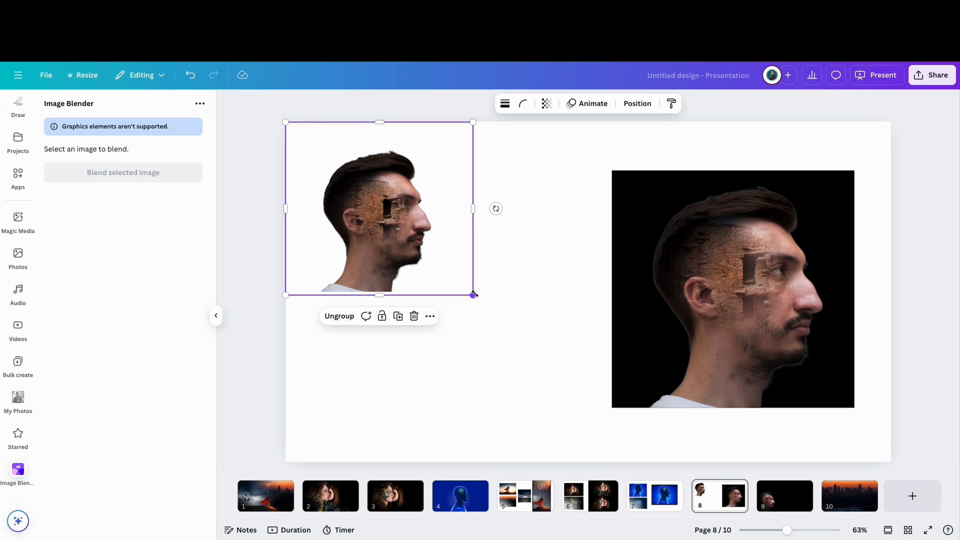
drag(473, 295, 554, 369)
drag(470, 248, 487, 291)
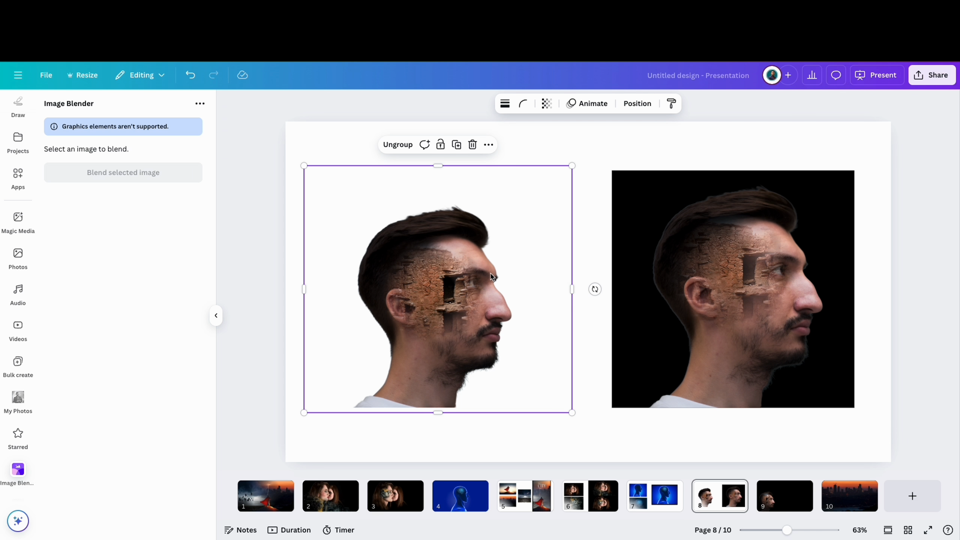
drag(487, 288, 487, 263)
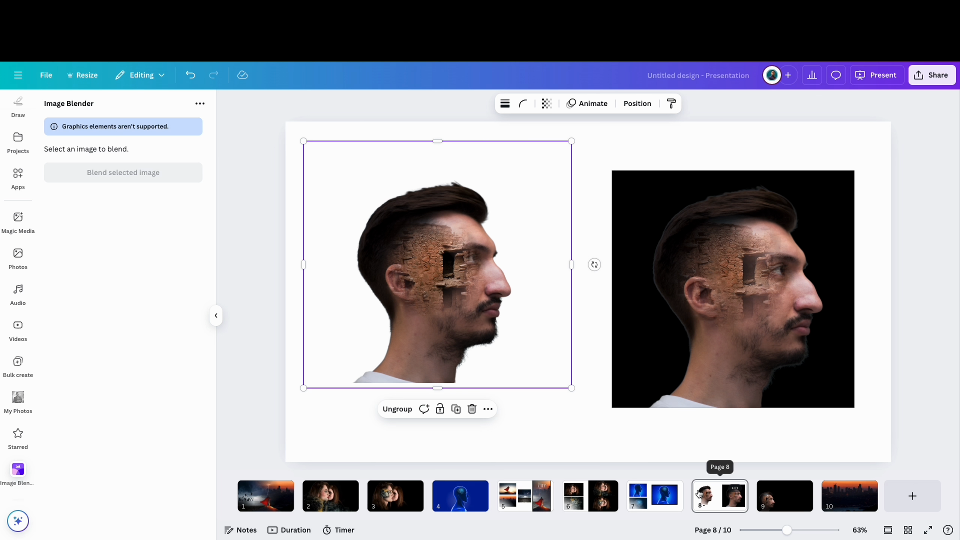
Step: Open page 7 with the blue head and brain pictures and search the element photos for "human"
click(663, 505)
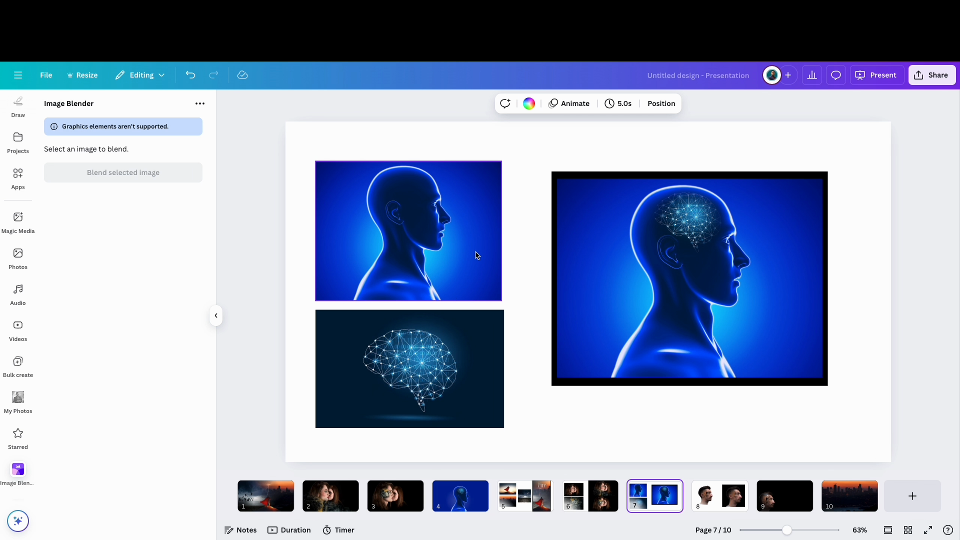
scroll(19, 178, up, 5)
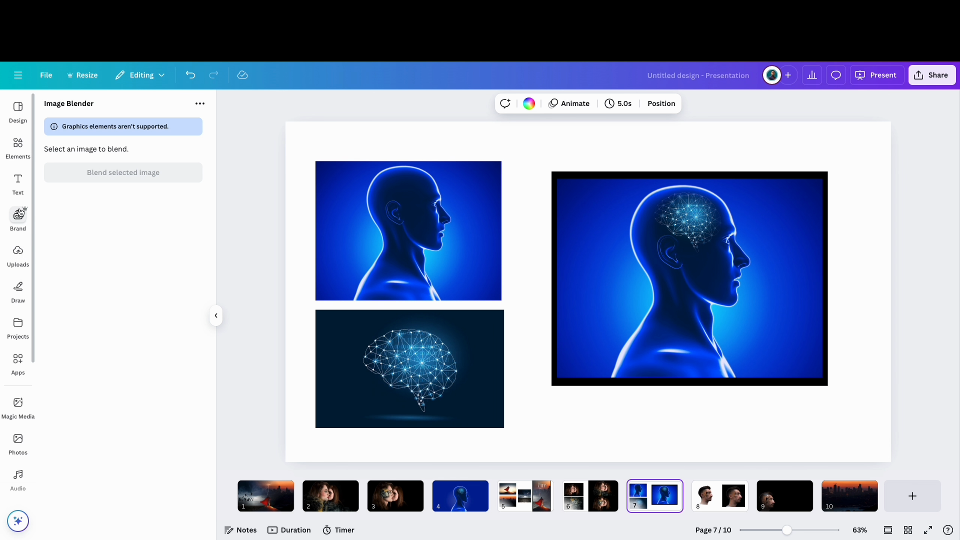
click(19, 158)
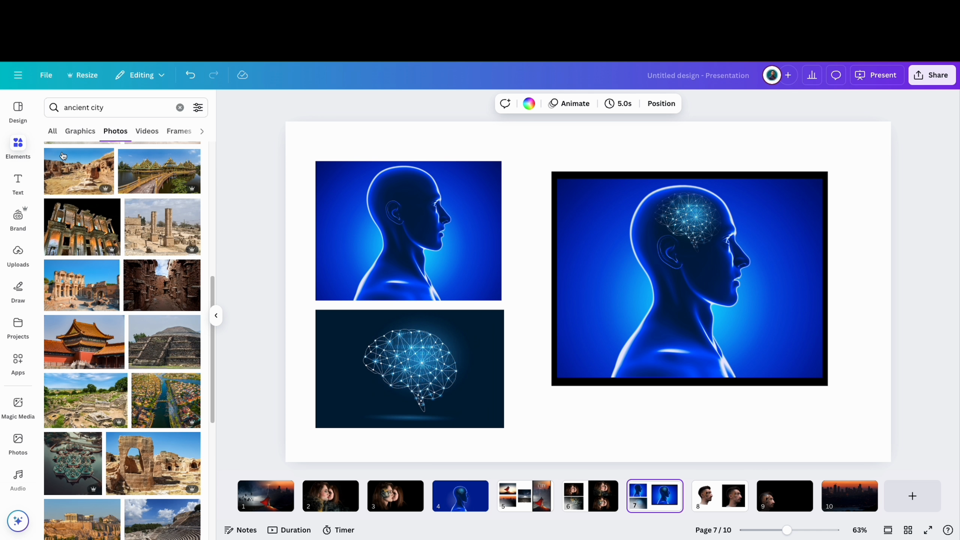
triple_click(123, 108)
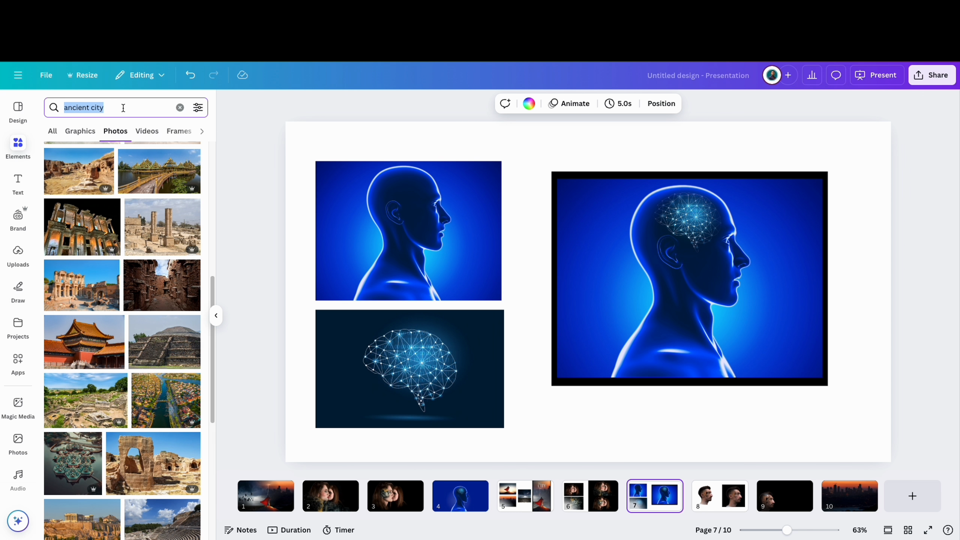
text(human)
key(Return)
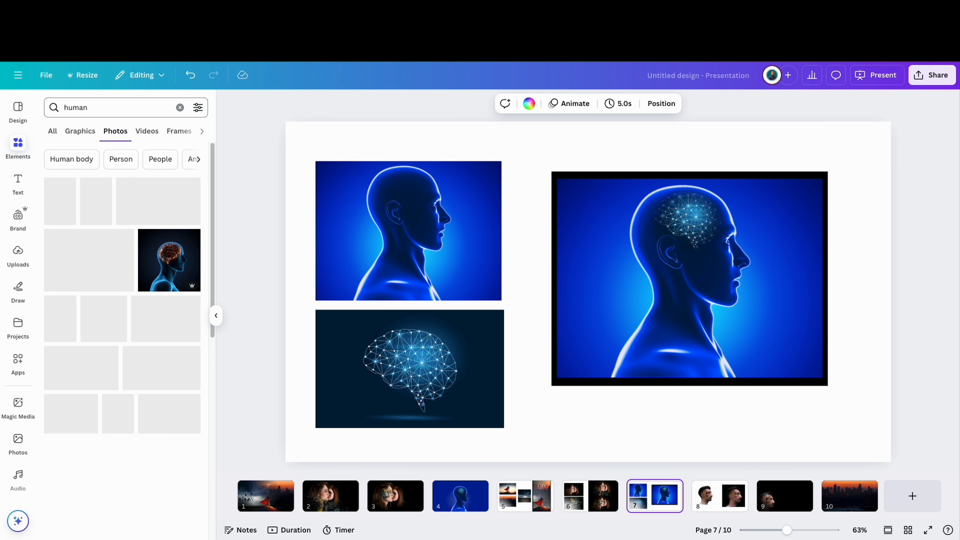
click(175, 262)
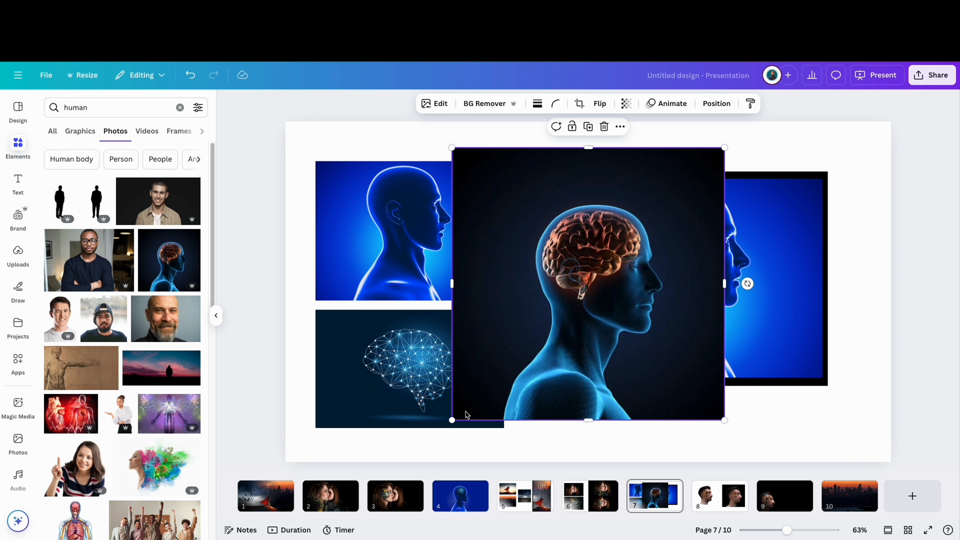
drag(452, 419, 523, 350)
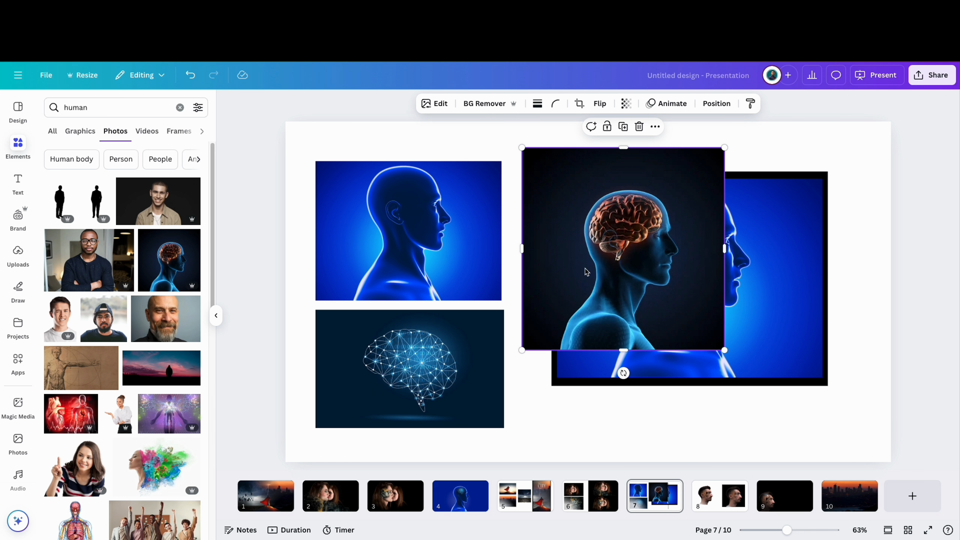
click(638, 127)
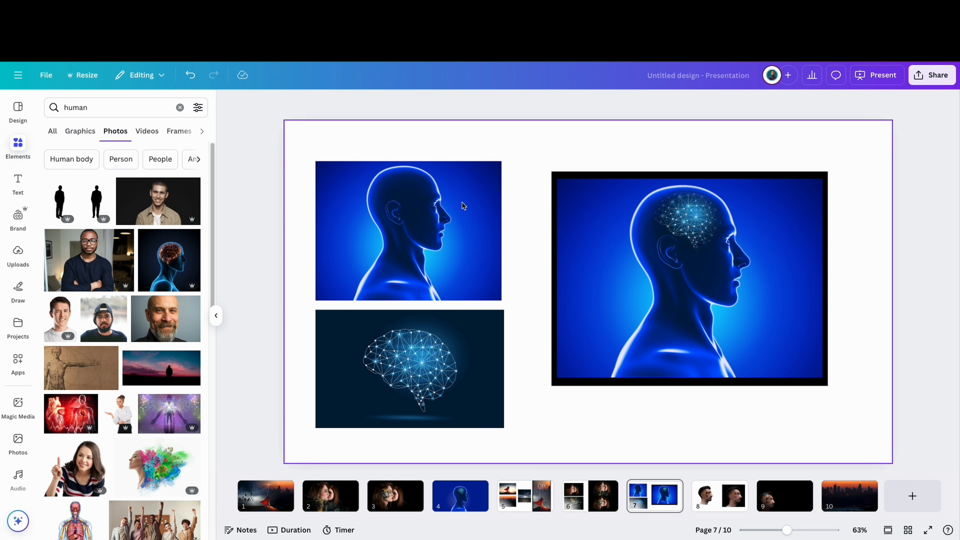
Step: Look through the "human" photo results for the blue head silhouette used on the page, and clear the search
click(429, 210)
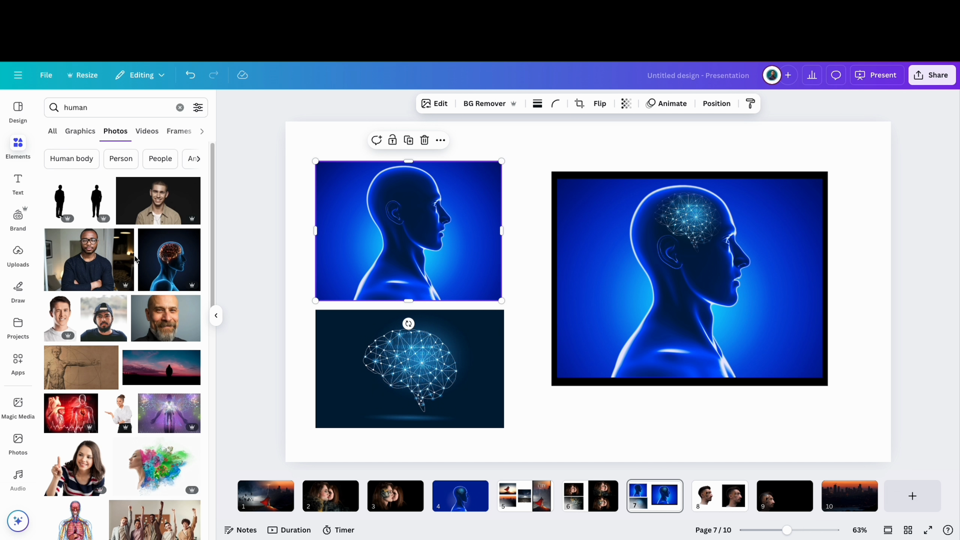
scroll(137, 261, down, 10)
scroll(140, 295, down, 5)
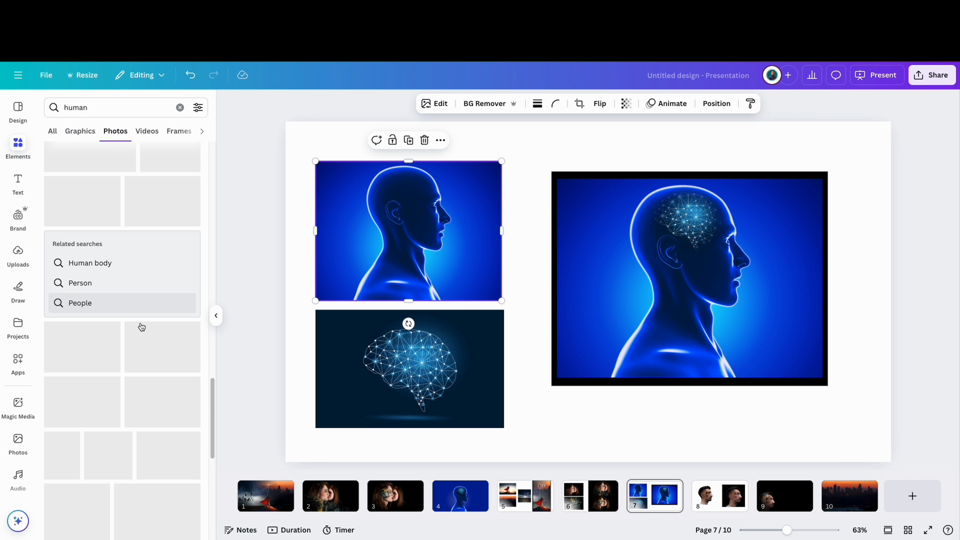
scroll(212, 335, down, 3)
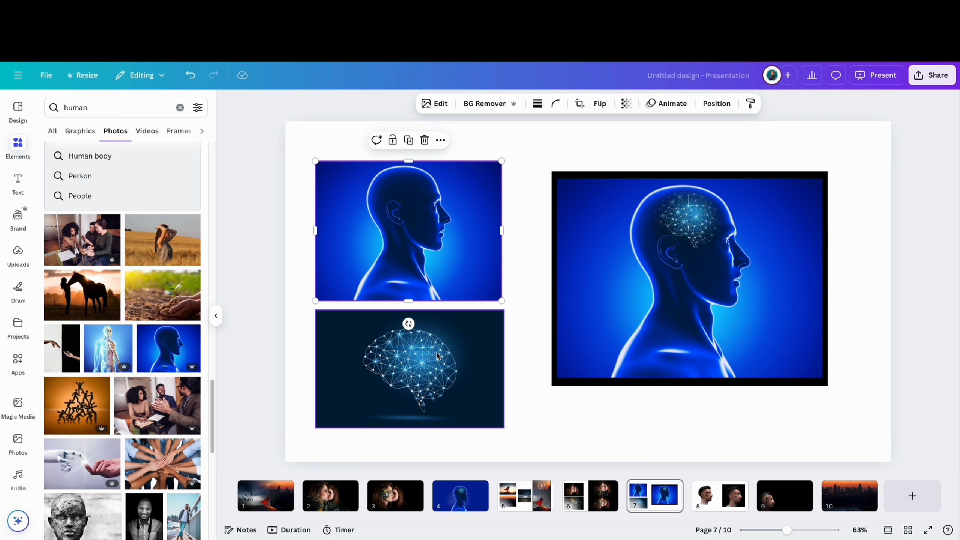
click(180, 107)
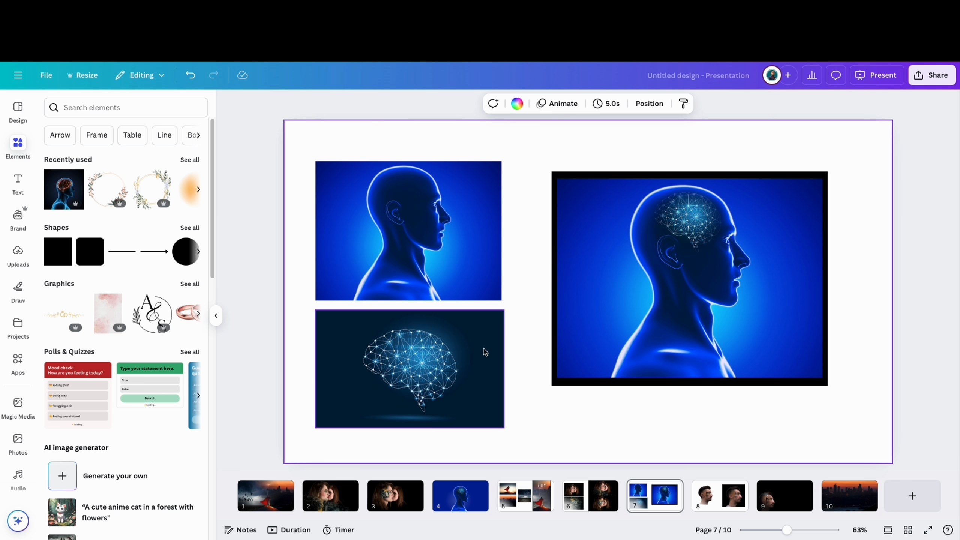
Step: Place the glowing brain picture over the blue head silhouette and scale it down to cover the head area
drag(462, 364, 467, 224)
drag(503, 283, 445, 284)
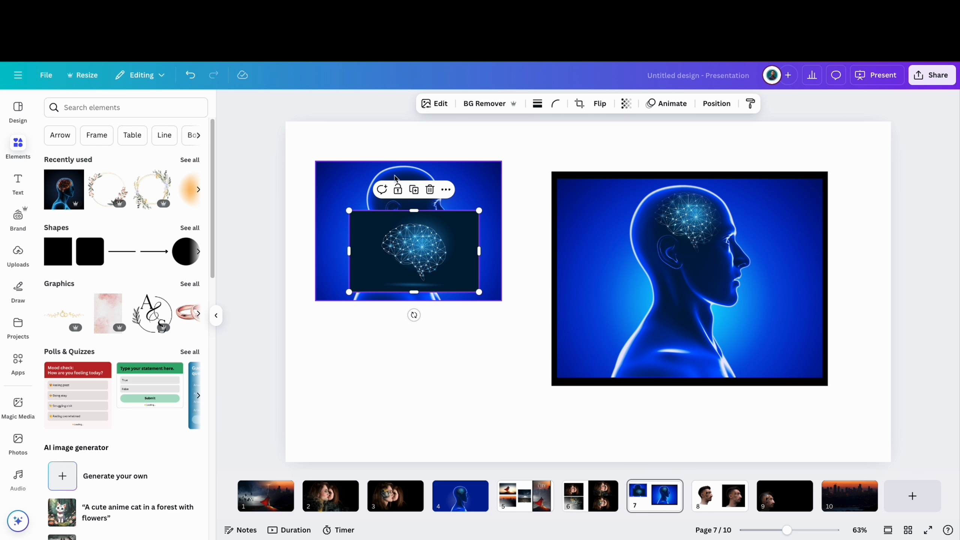
click(476, 360)
mouse_move(440, 261)
mouse_down()
mouse_move(391, 254)
mouse_move(430, 270)
mouse_move(436, 250)
mouse_up()
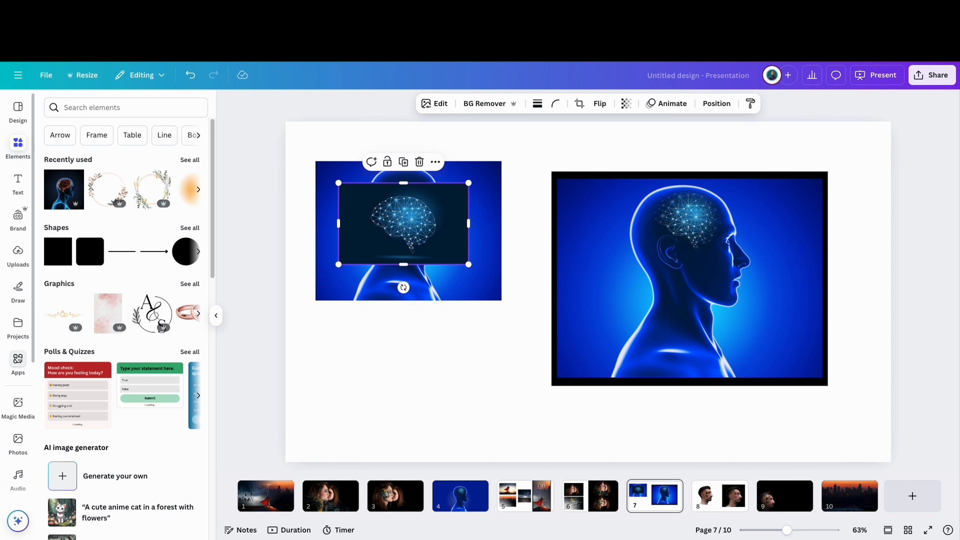
Step: Open the brain picture in the Image Blender app, set the blend type to Radial and the strength to 38
click(17, 359)
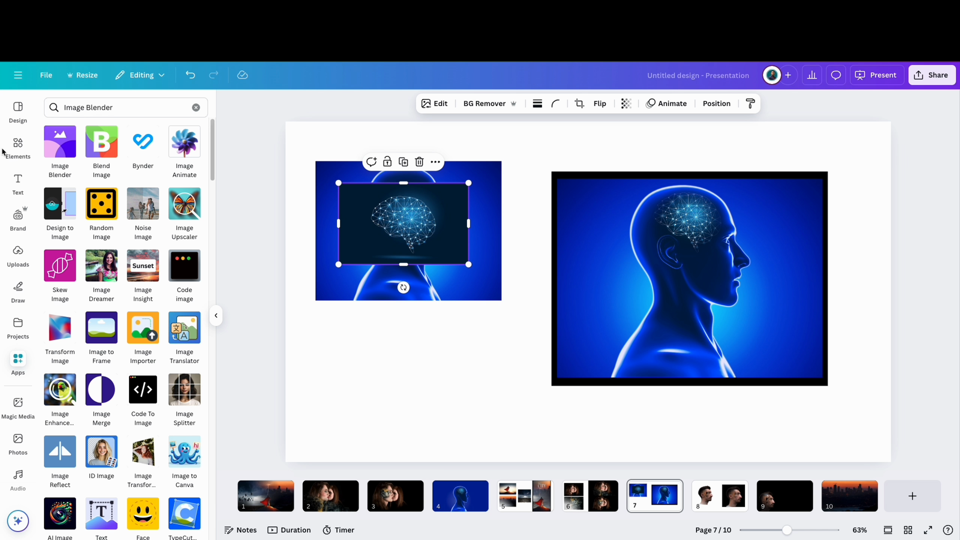
click(69, 151)
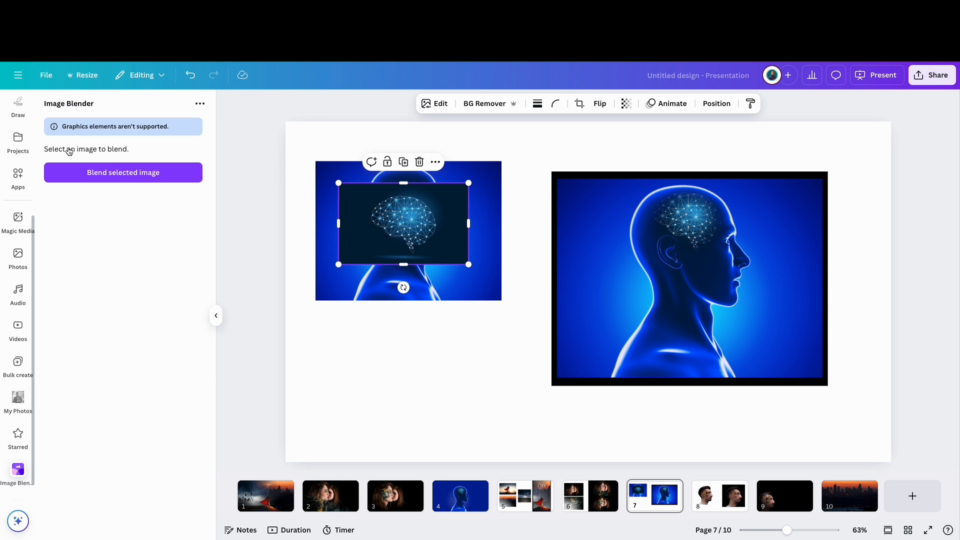
click(140, 182)
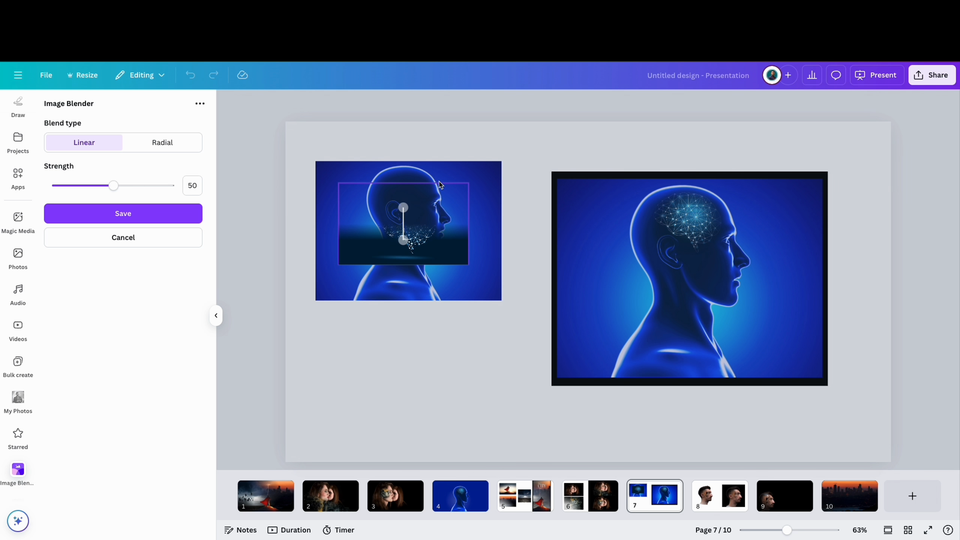
click(165, 149)
drag(114, 188, 100, 188)
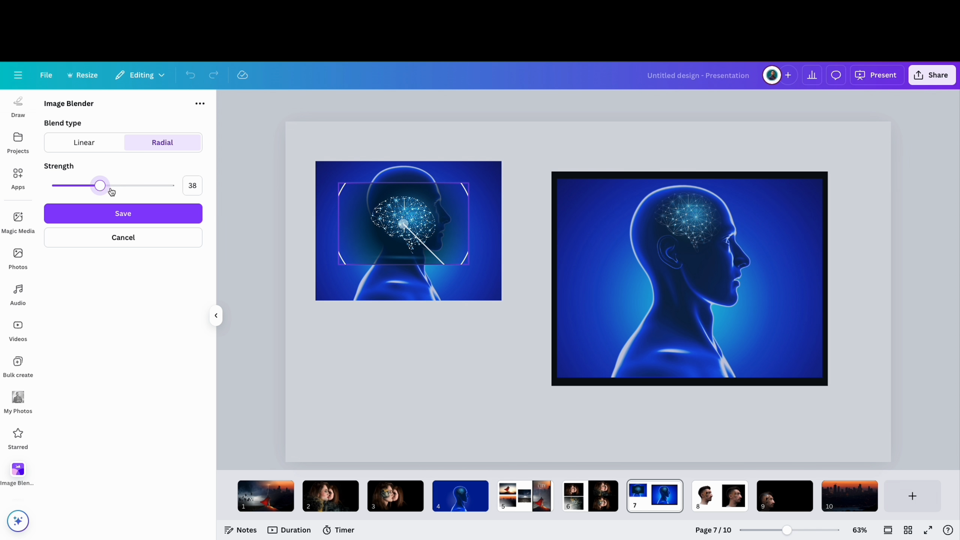
Step: Shrink the radial blend circle to fit around the brain, centre it on the brain, and save the blend
drag(440, 256, 432, 245)
mouse_move(429, 240)
mouse_down()
mouse_move(409, 224)
mouse_move(426, 238)
mouse_up()
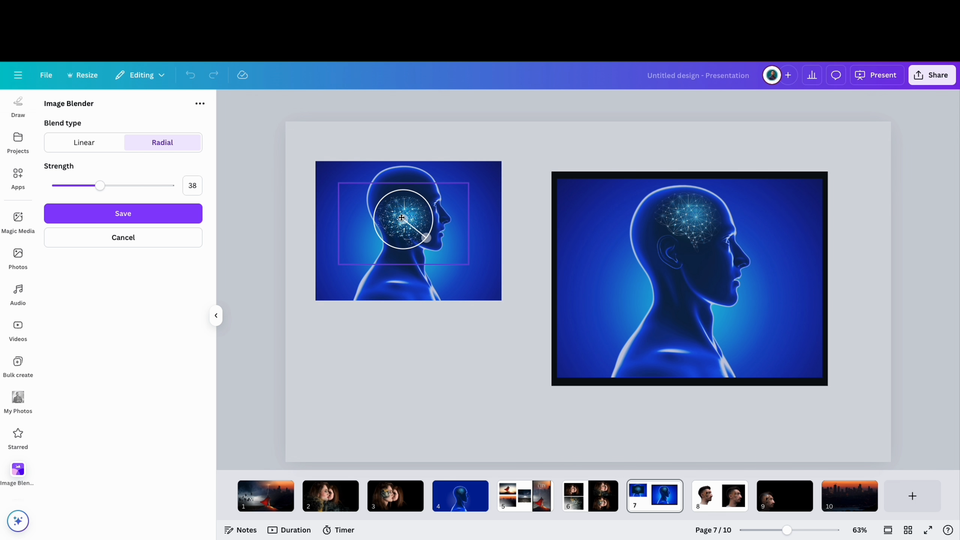
drag(403, 215, 409, 214)
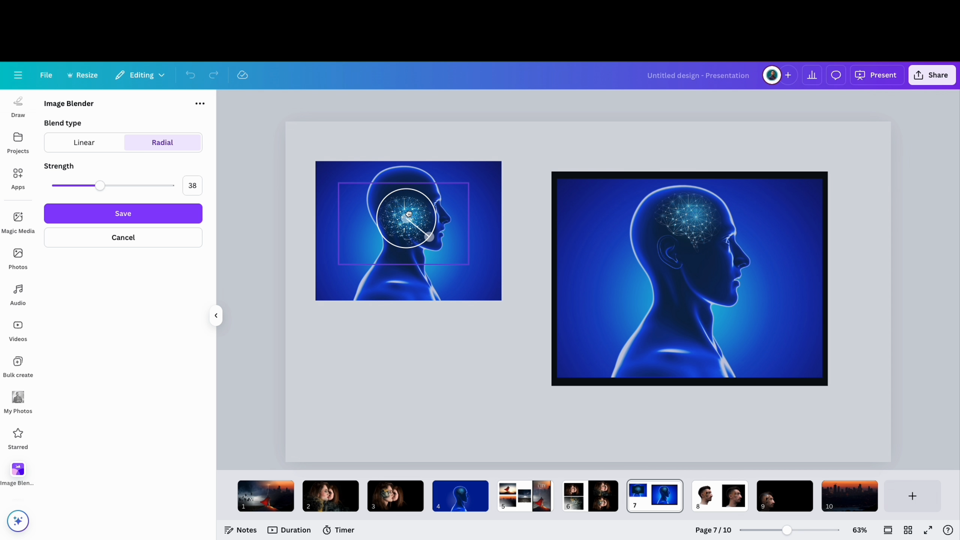
click(180, 214)
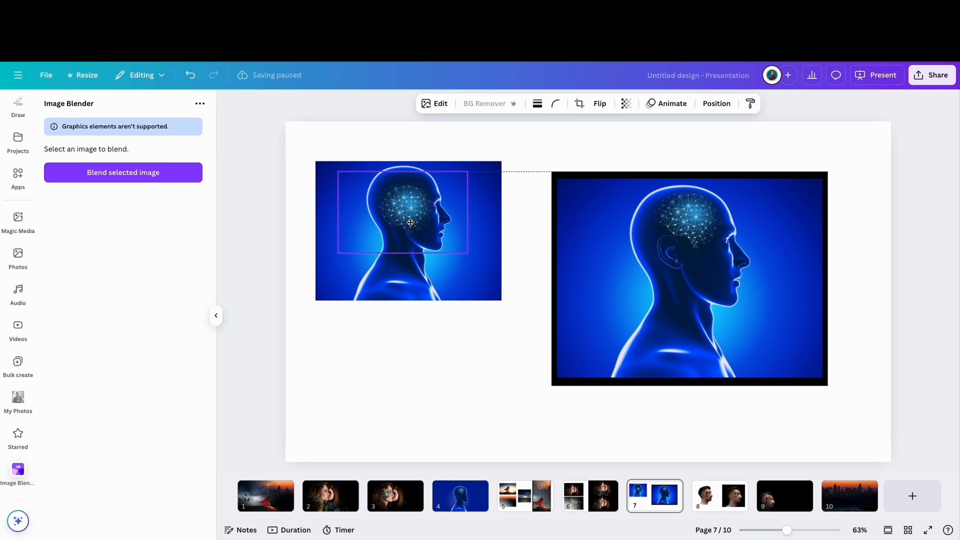
Step: Move the blended brain up and scale it down so it fits inside the upper part of the head
drag(411, 223, 410, 217)
drag(468, 247, 451, 234)
drag(407, 206, 410, 202)
Step: Select the blue head and the blended brain together and enlarge them to about the example's size
drag(435, 343, 375, 204)
drag(501, 300, 540, 330)
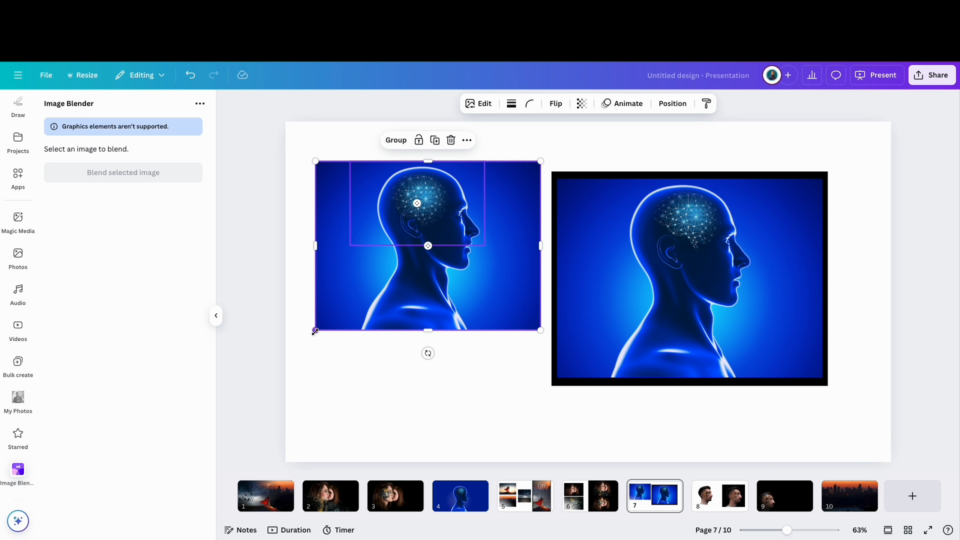
drag(315, 331, 285, 354)
click(398, 385)
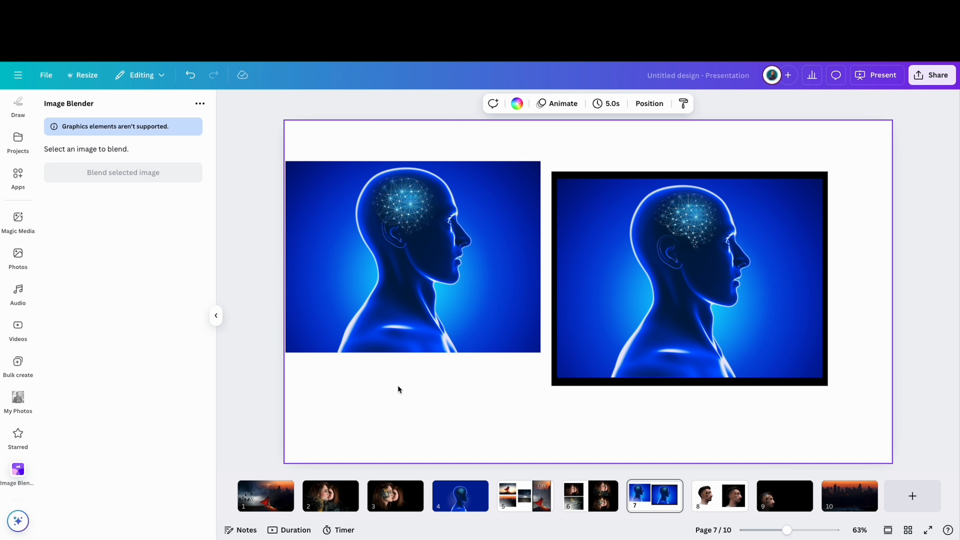
Step: Scale the blended brain down a little so it sits within the skull outline
click(454, 232)
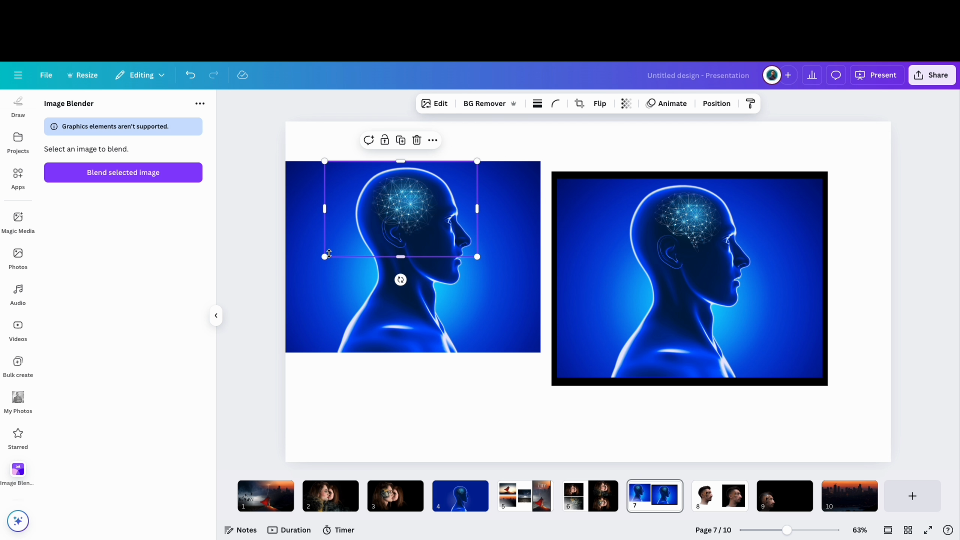
drag(325, 256, 338, 242)
click(491, 415)
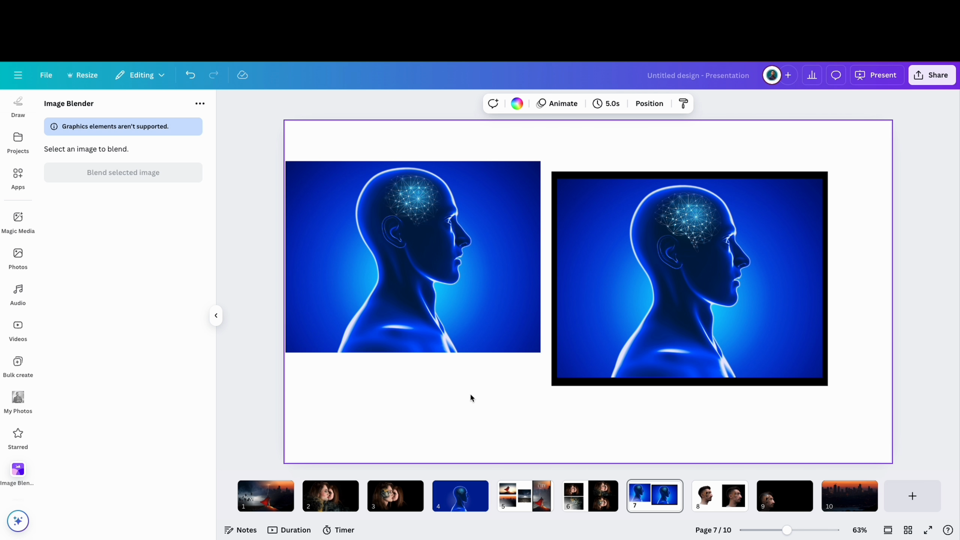
Step: View the two-women blend examples on pages 3 and 2, and go to page 6 with their source photos
click(400, 501)
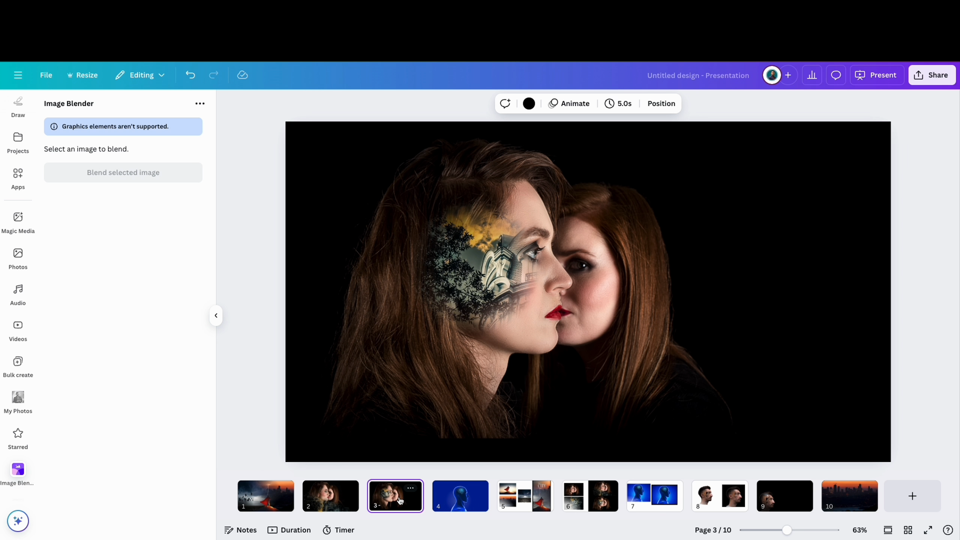
click(336, 492)
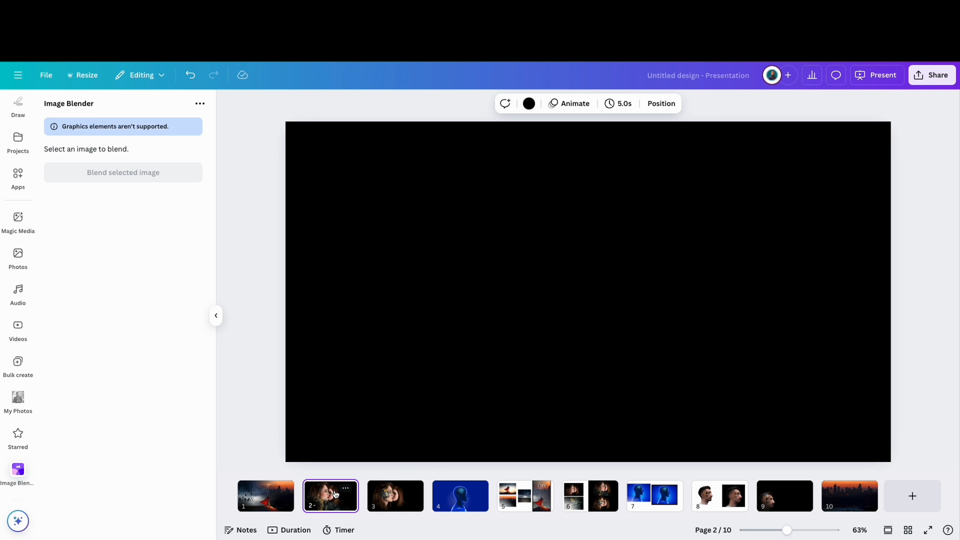
click(594, 499)
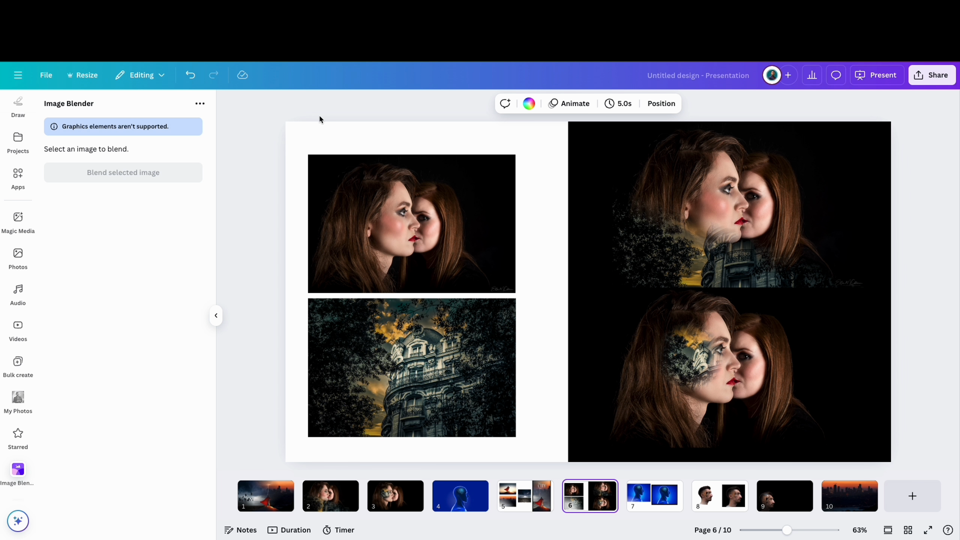
Step: Search the elements library for "myterious house" and look through the photo results for a dark mansion
scroll(27, 179, up, 5)
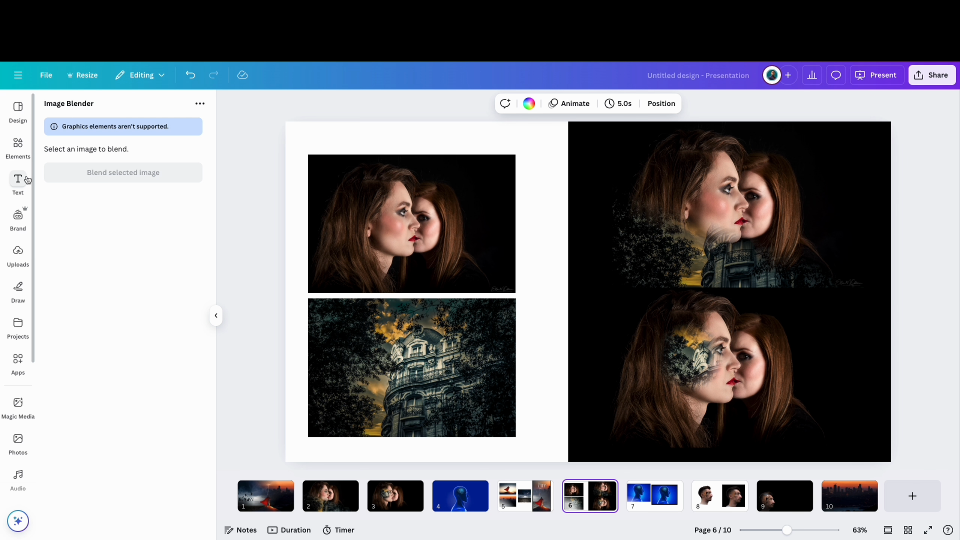
click(17, 146)
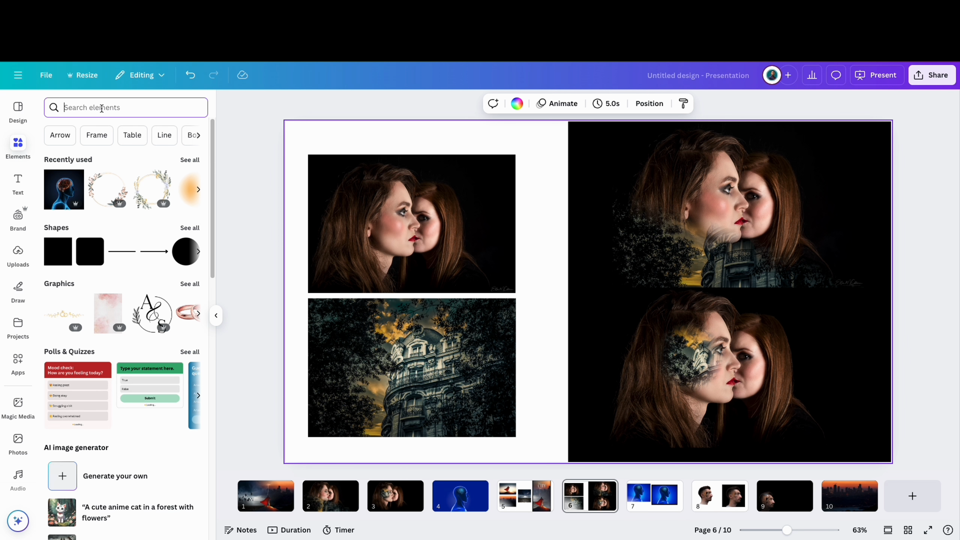
text(m)
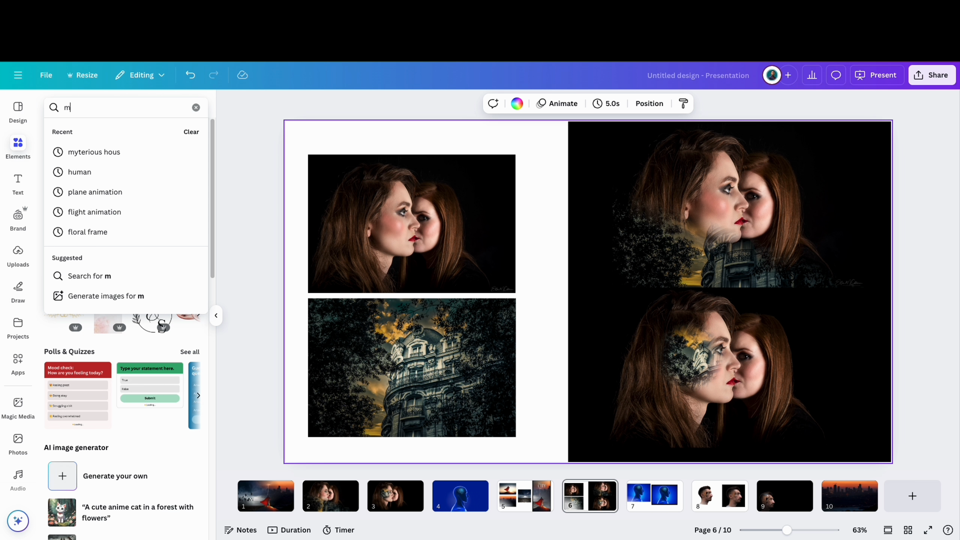
text(y)
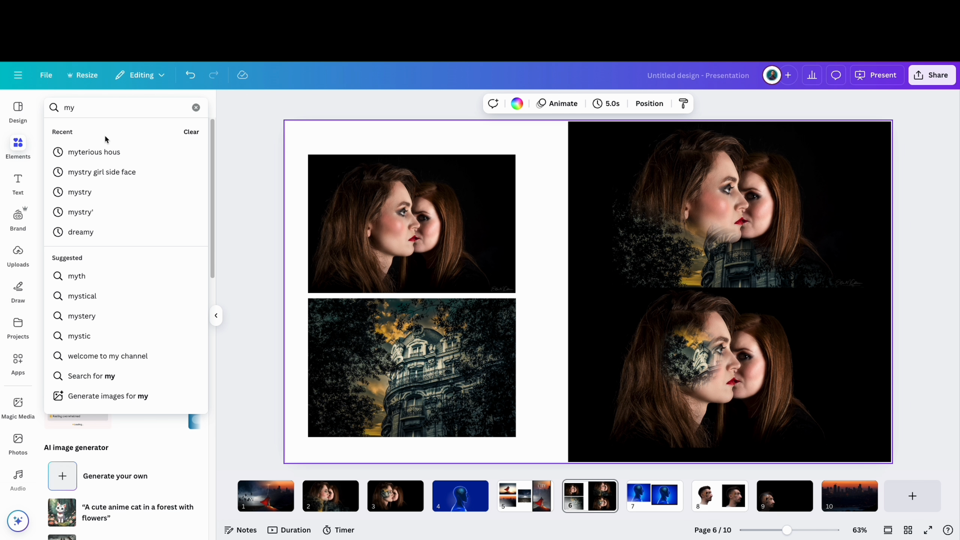
click(102, 152)
double_click(113, 108)
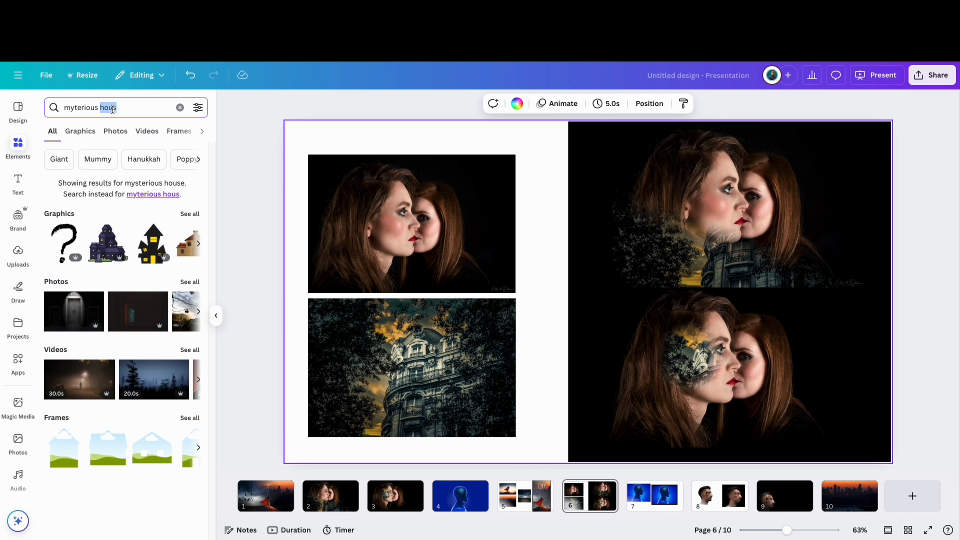
text(house)
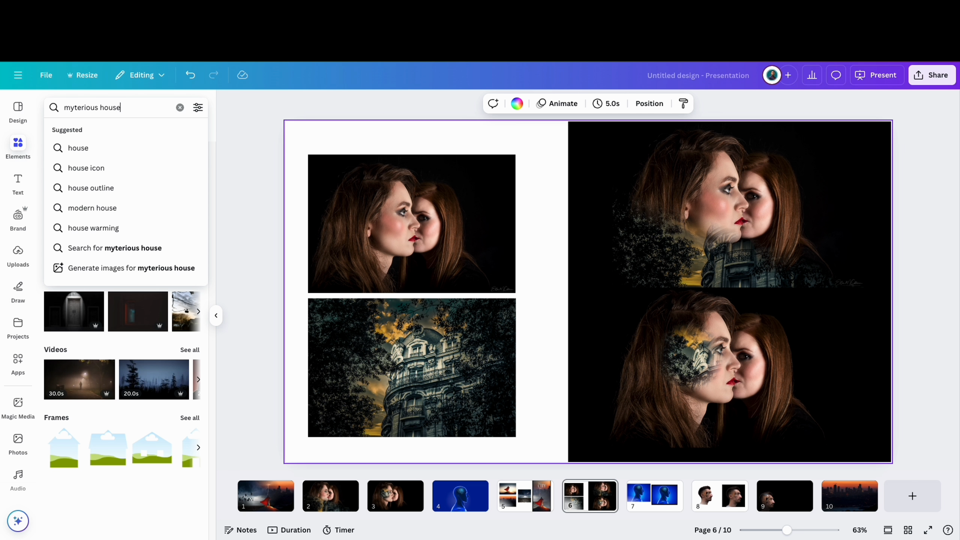
key(Return)
click(189, 281)
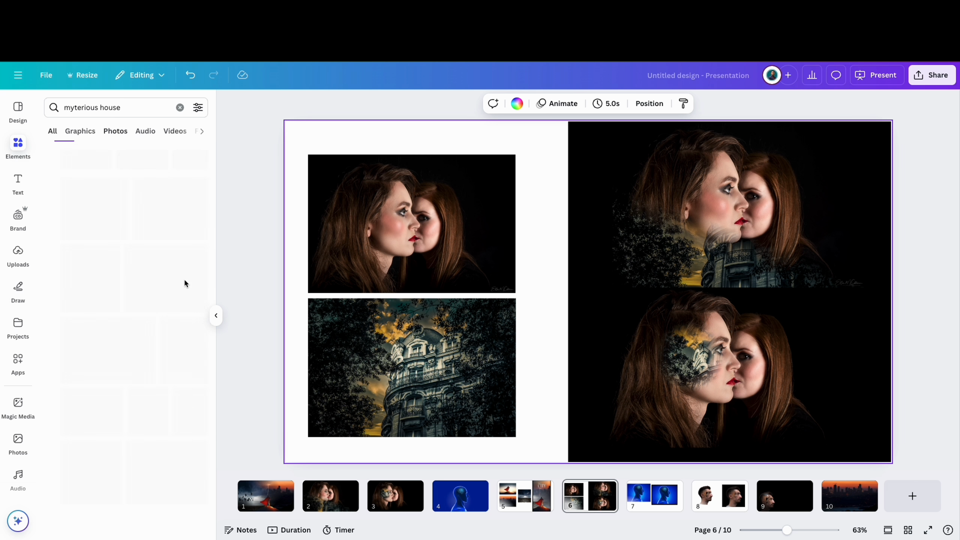
scroll(111, 280, down, 6)
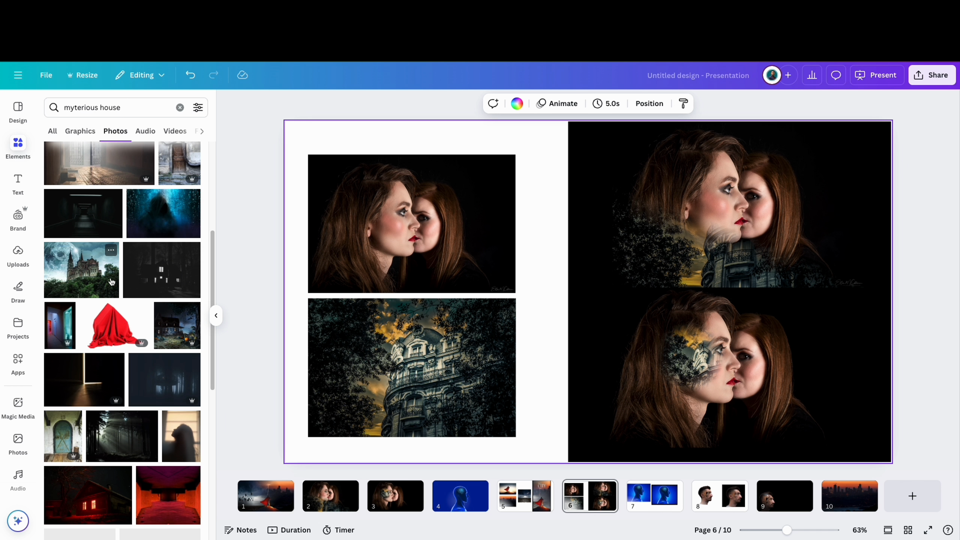
scroll(110, 281, down, 8)
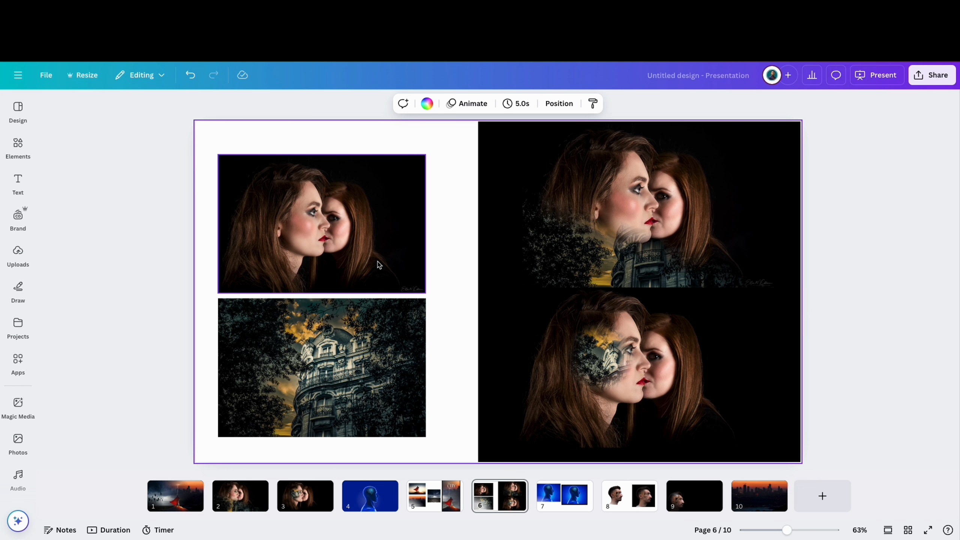
Step: Search the elements library for "two women faces" and find the matching dark portrait among the photo results
click(377, 240)
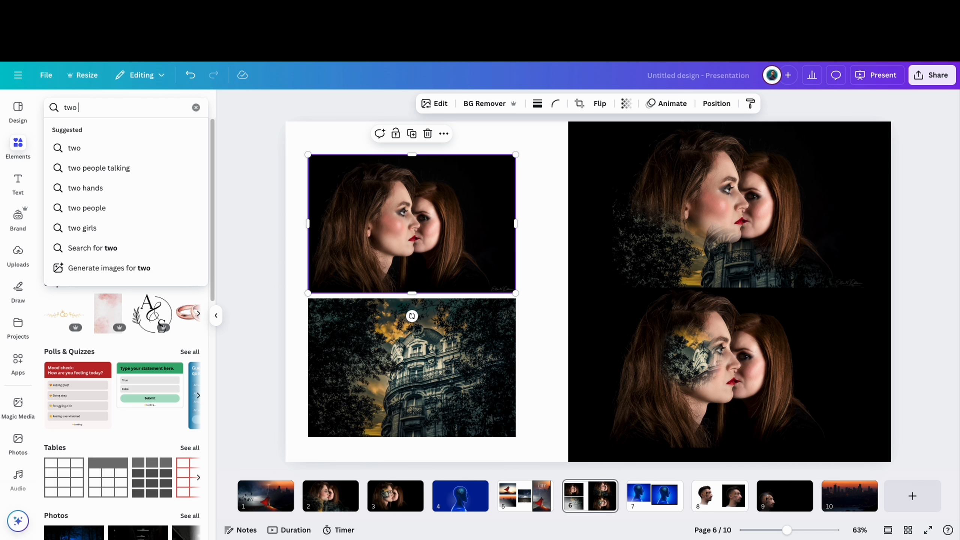
text(women )
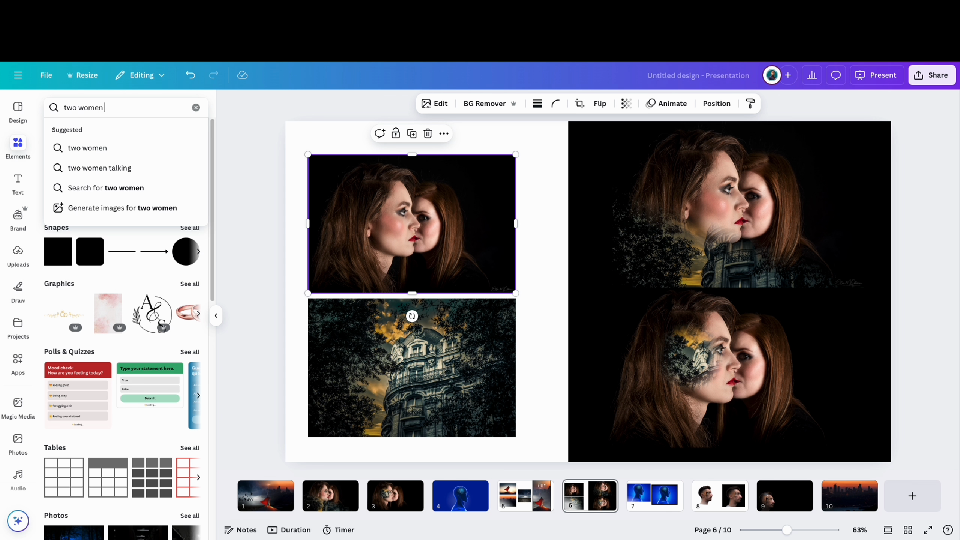
text(faces)
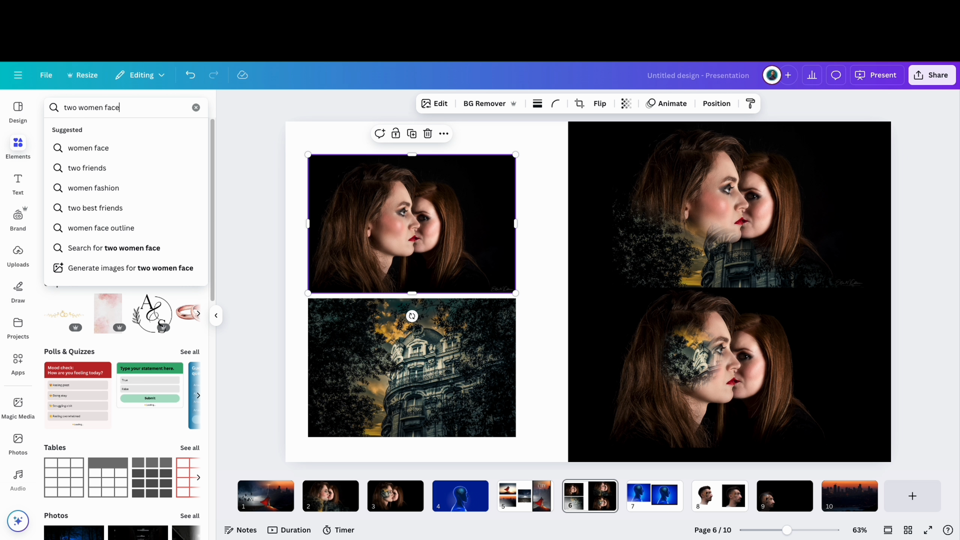
key(Return)
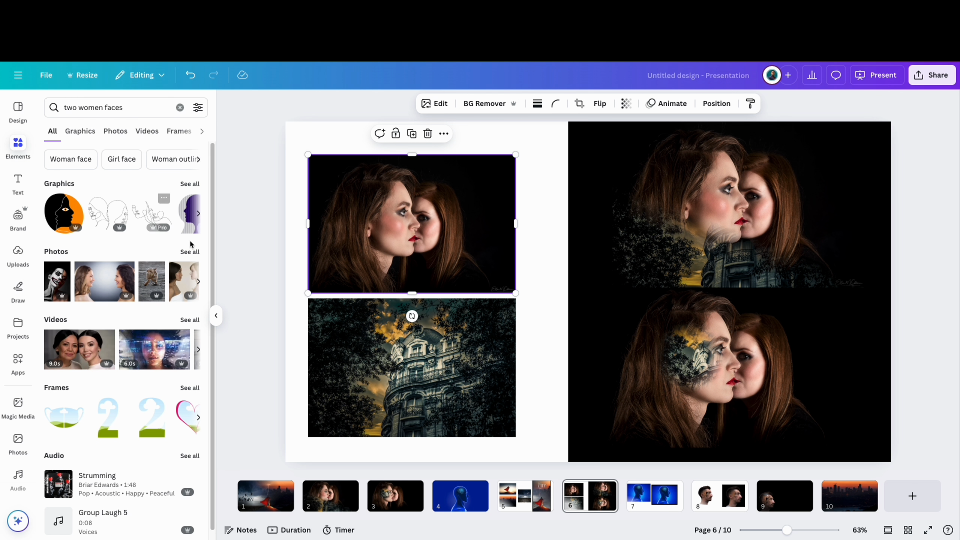
click(190, 251)
scroll(141, 264, down, 5)
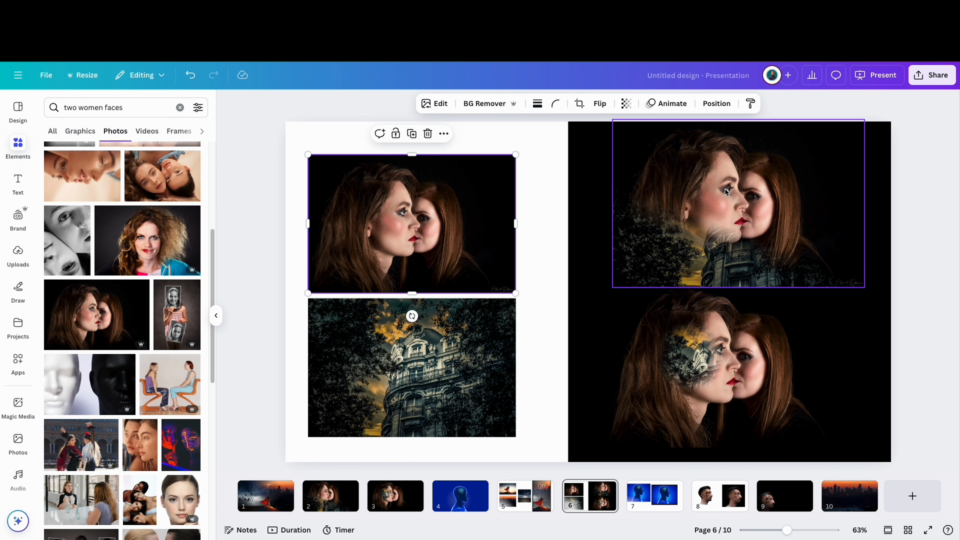
Step: Move the mansion photo up so it exactly covers the two-women portrait, and open the Image Blender app
click(271, 237)
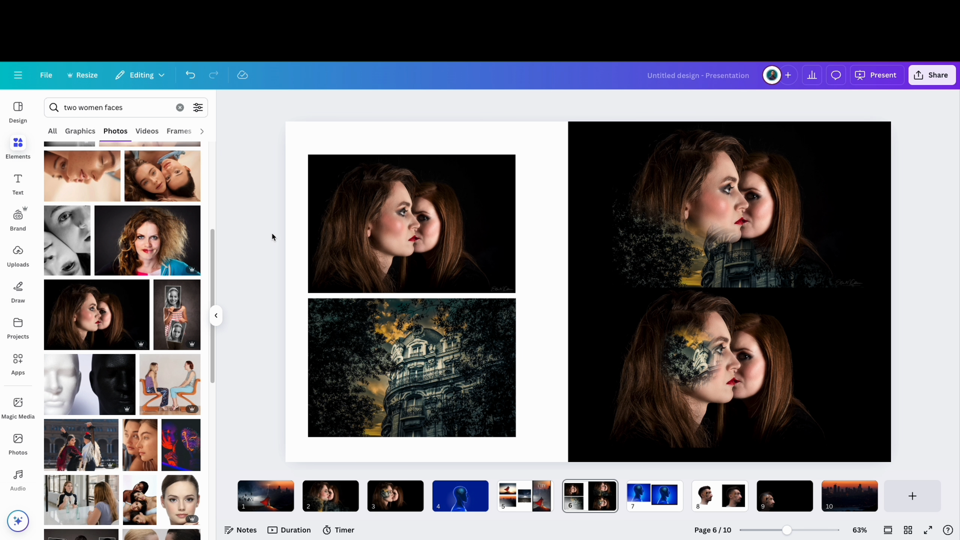
click(418, 359)
drag(417, 360, 419, 222)
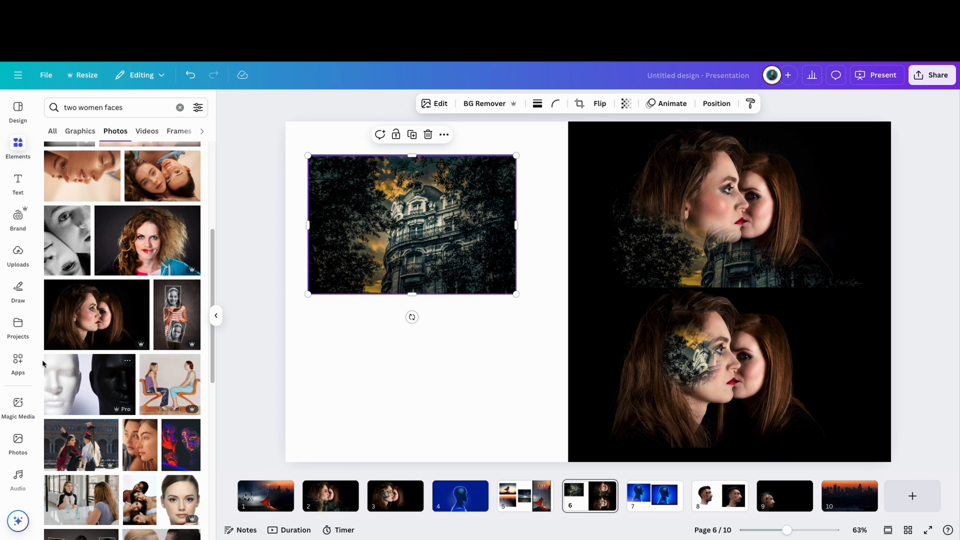
click(19, 361)
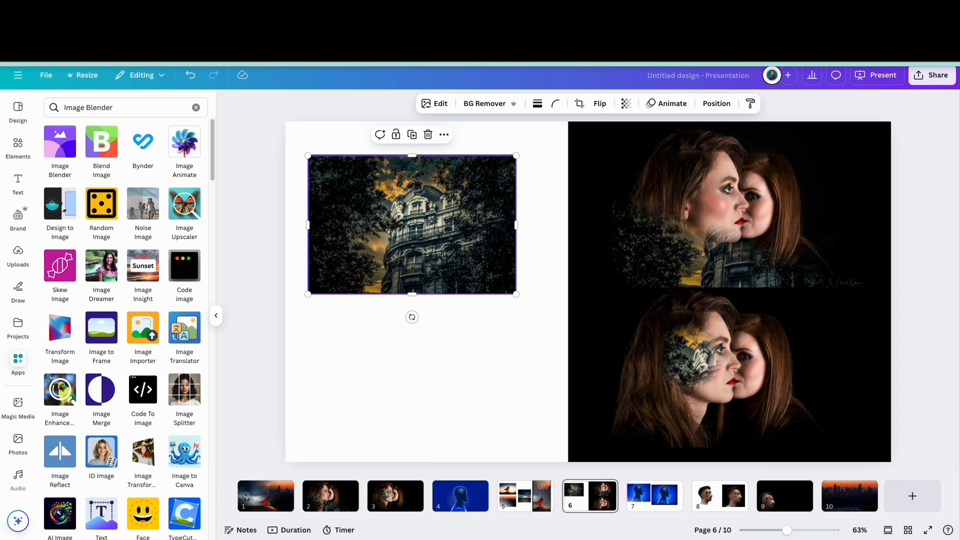
click(59, 151)
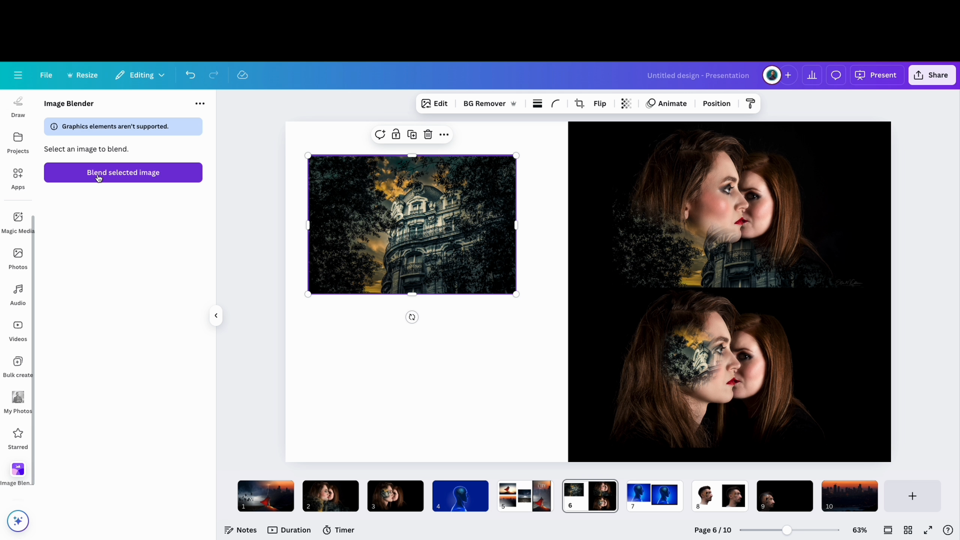
Step: Start and cancel a blend of the mansion, and duplicate the stacked mansion and portrait into the space below
click(117, 175)
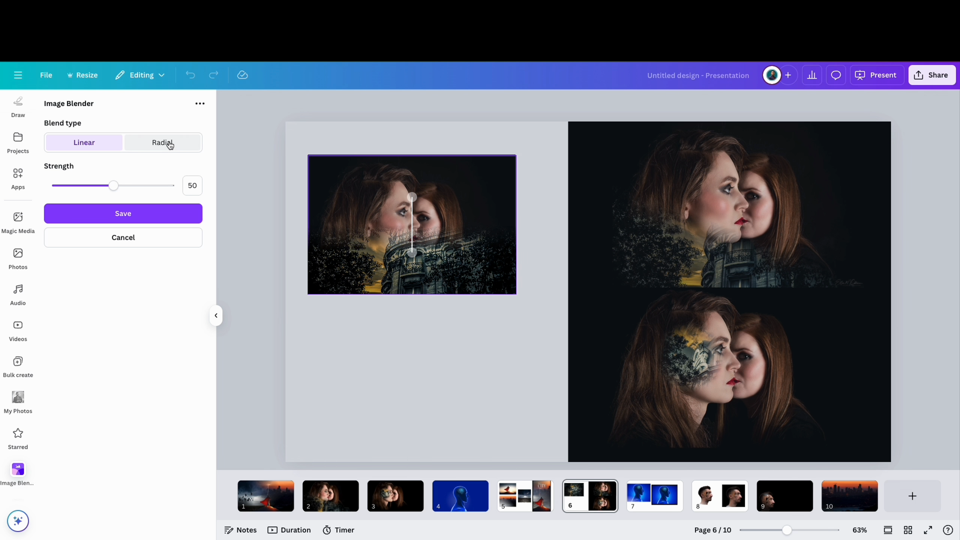
click(128, 238)
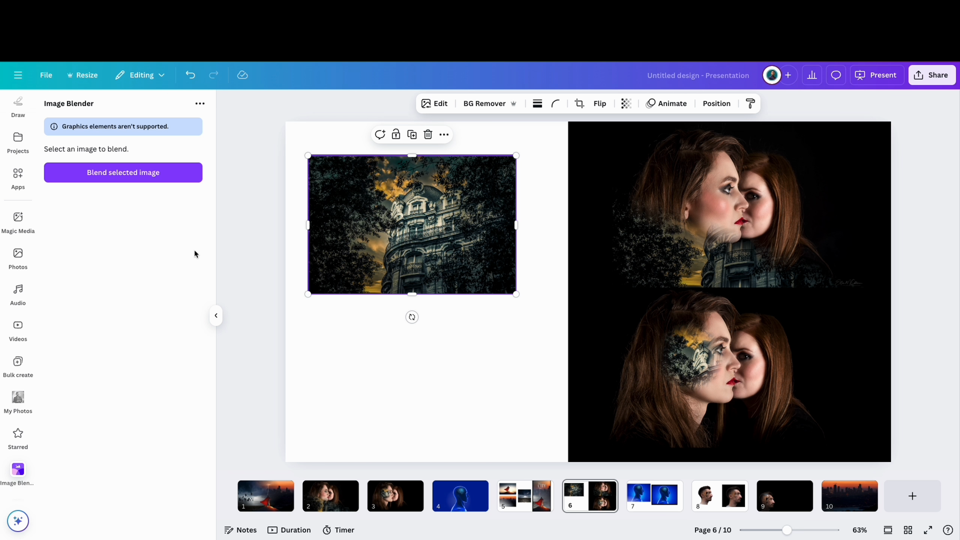
click(345, 342)
drag(391, 343, 430, 345)
click(418, 134)
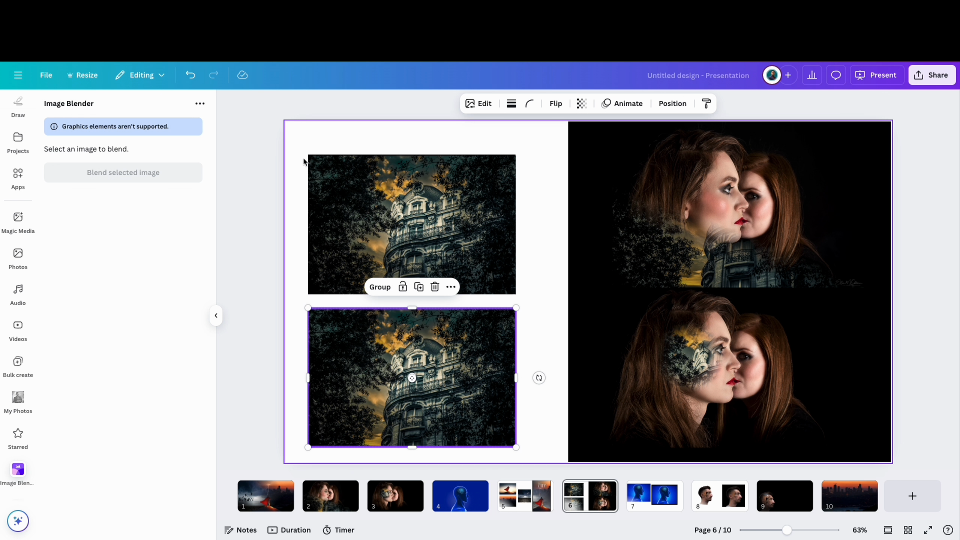
Step: Apply a radial blend to the upper mansion photo, shrinking its circle and centring it over the front woman's cheek
click(339, 189)
click(142, 178)
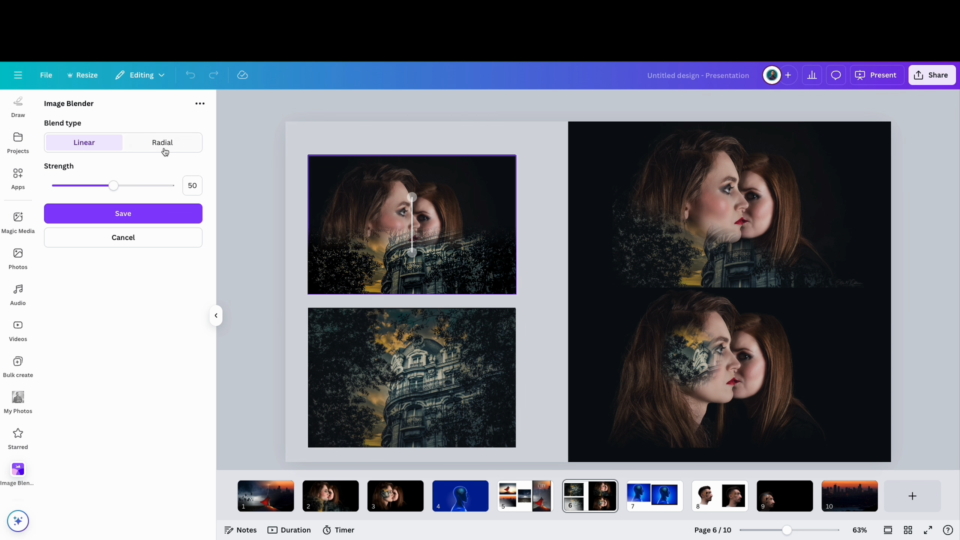
click(163, 144)
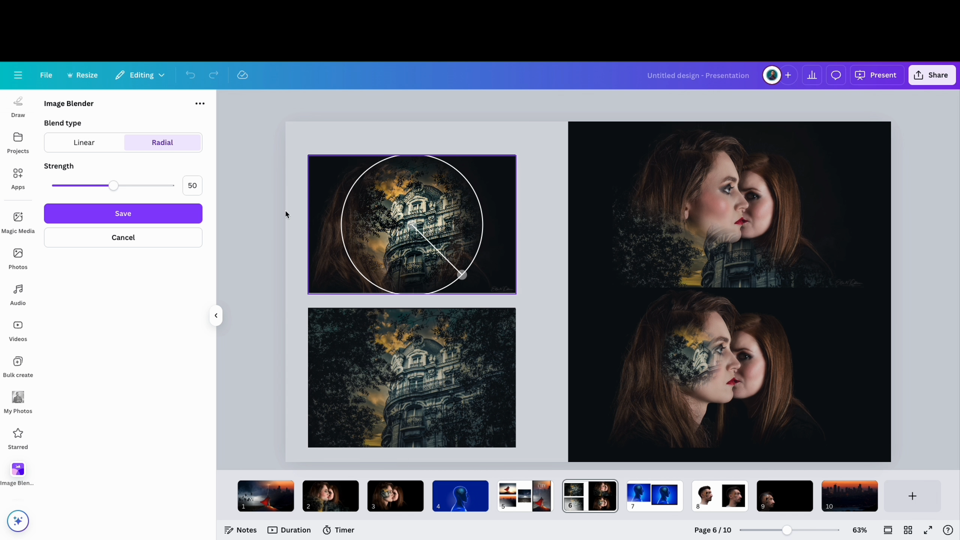
drag(461, 273, 394, 240)
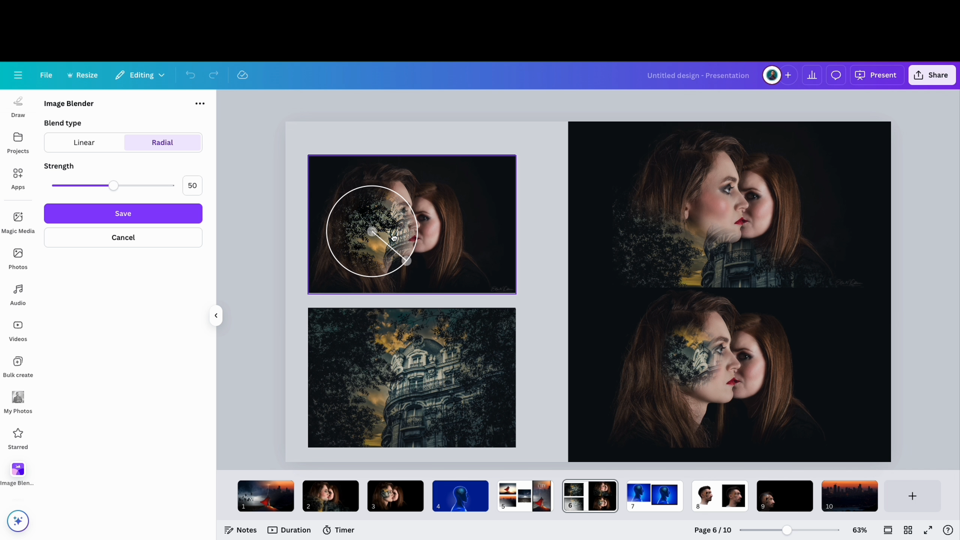
drag(406, 261, 379, 213)
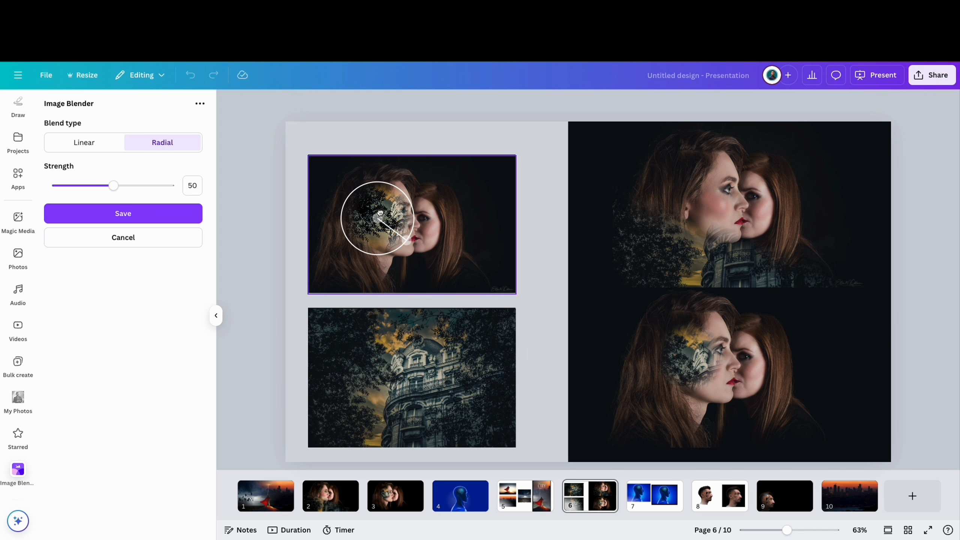
Step: Set the radial blend strength to 41, tighten the circle around the front woman's face, and save the blend
drag(113, 186, 103, 186)
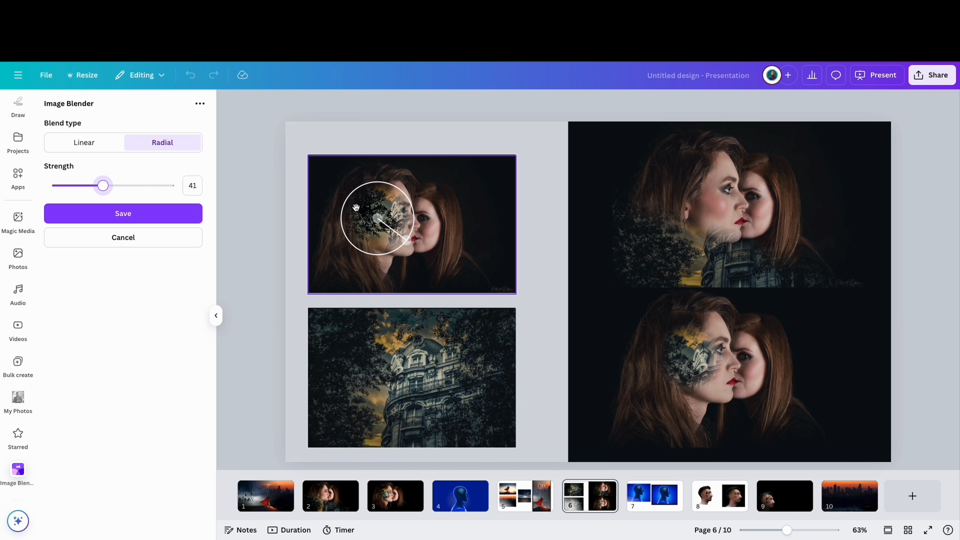
drag(405, 239, 392, 216)
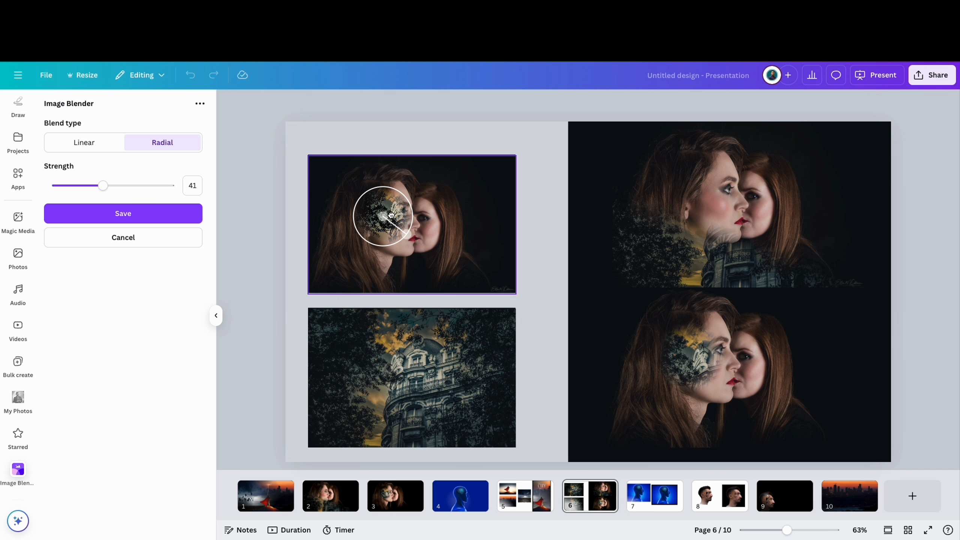
click(167, 214)
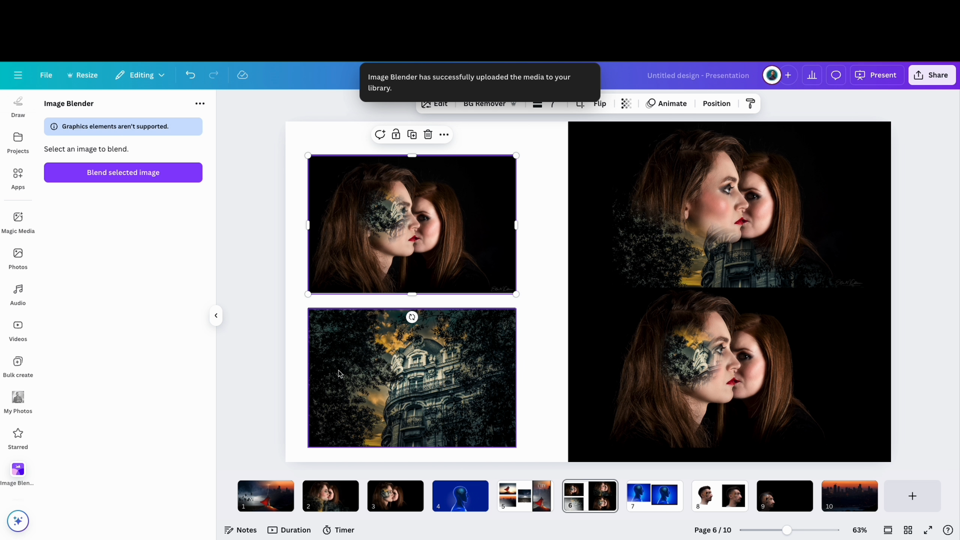
click(415, 348)
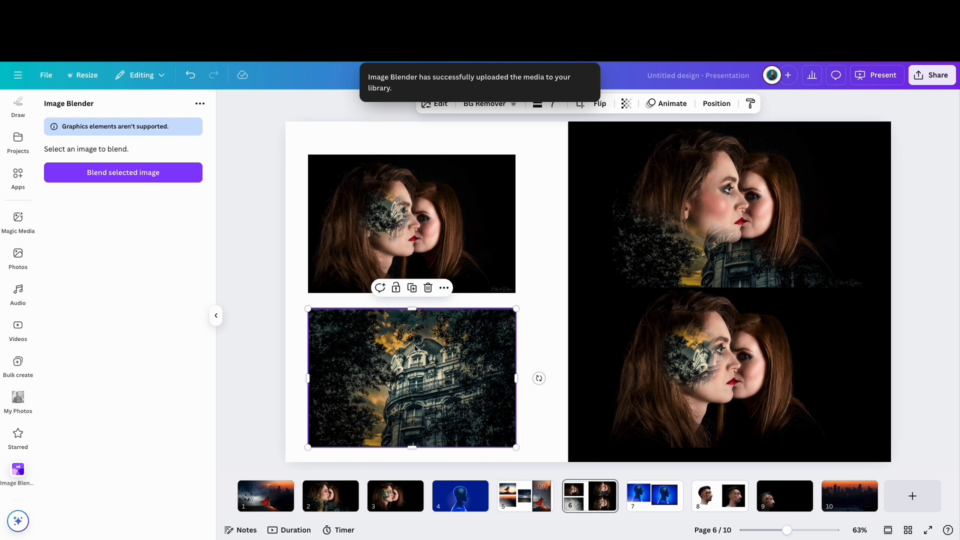
click(121, 177)
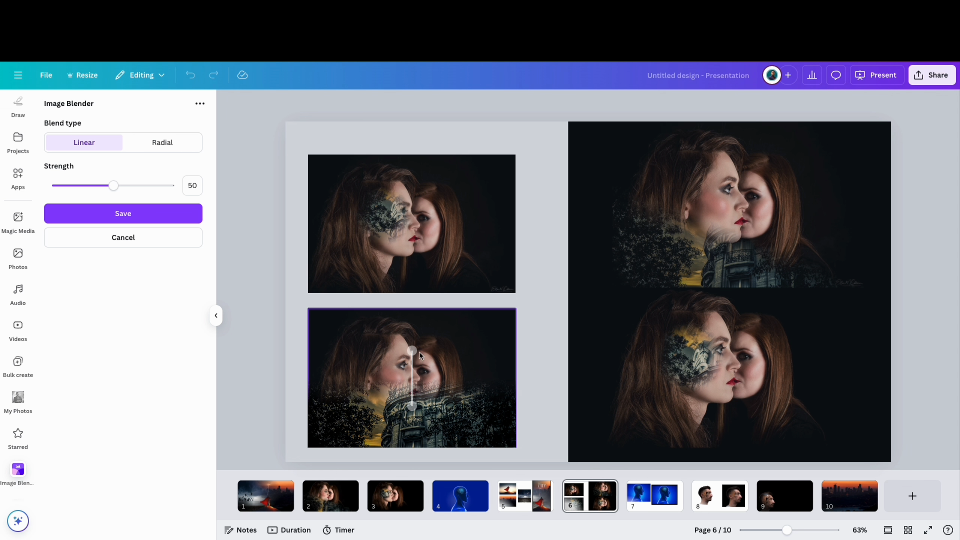
drag(412, 349, 448, 359)
drag(413, 405, 378, 424)
drag(443, 358, 413, 368)
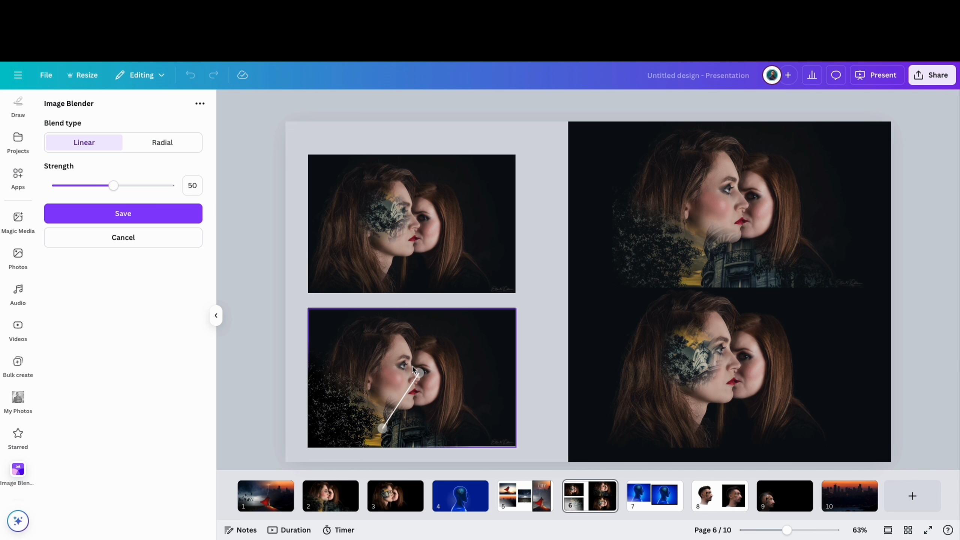
drag(383, 429, 408, 426)
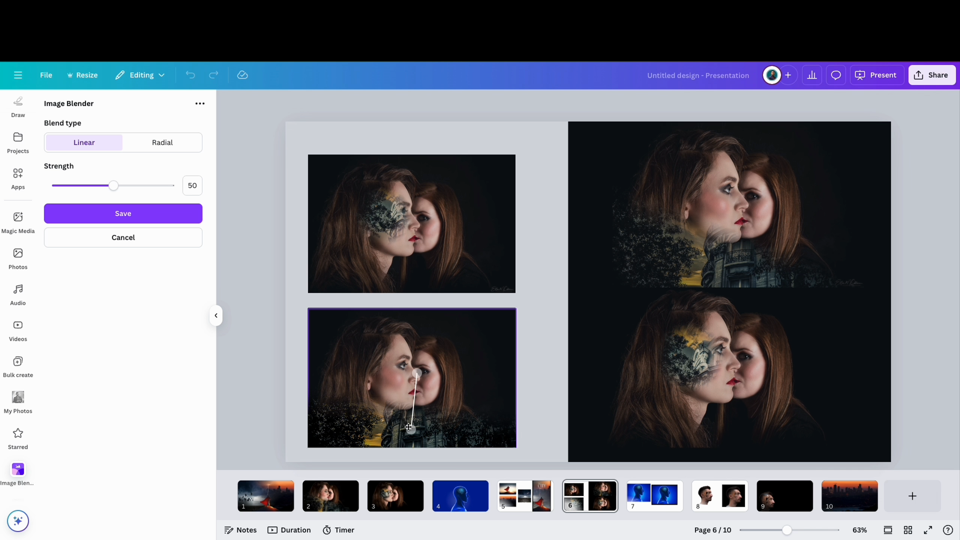
drag(418, 373, 425, 373)
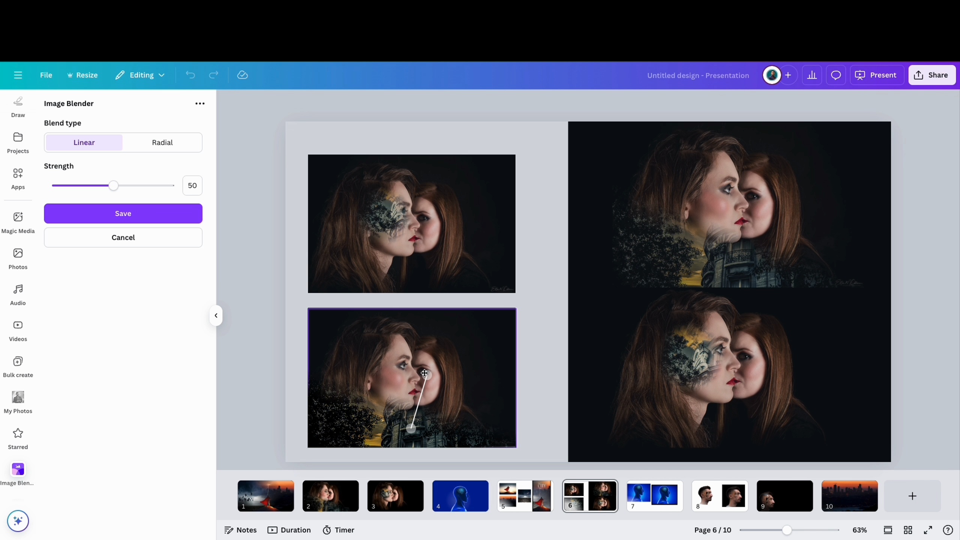
drag(428, 374, 432, 369)
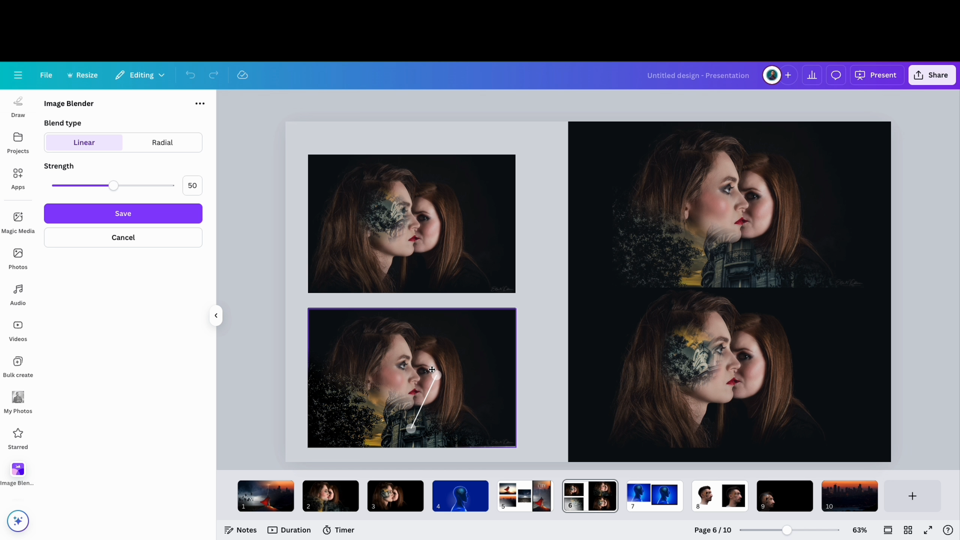
click(302, 366)
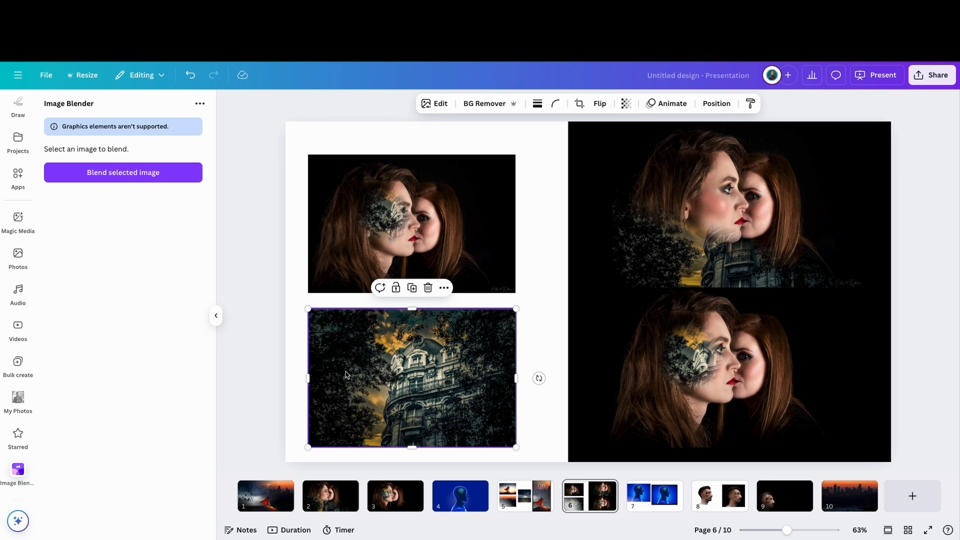
key(ctrl+z)
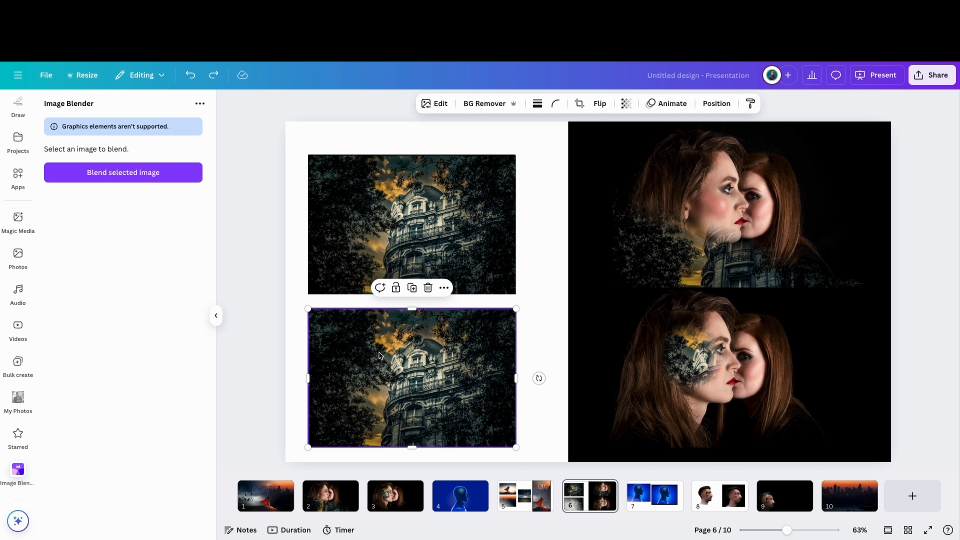
key(ctrl+y)
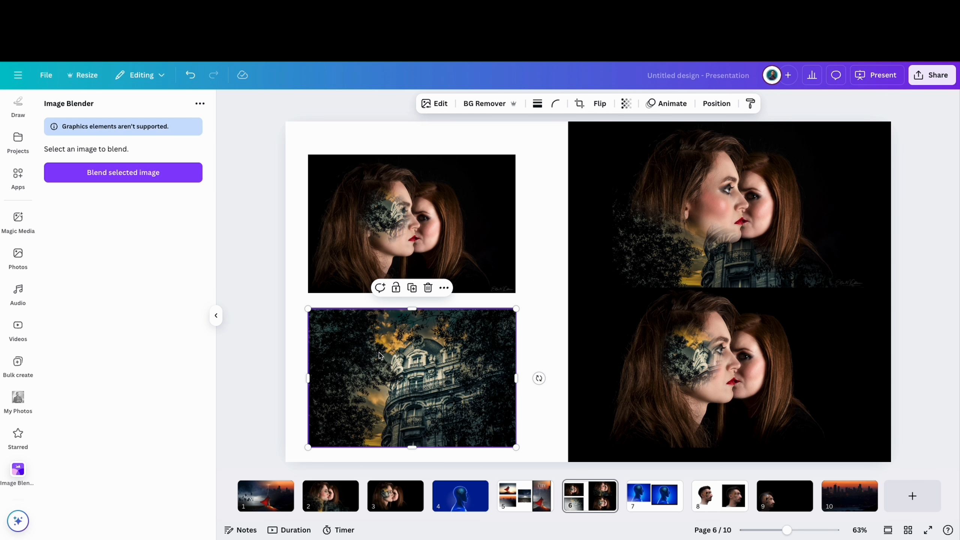
Step: Apply a linear blend to the lower mansion photo, slanting its line from the front woman's cheek down below her neck, and save the blend
click(126, 175)
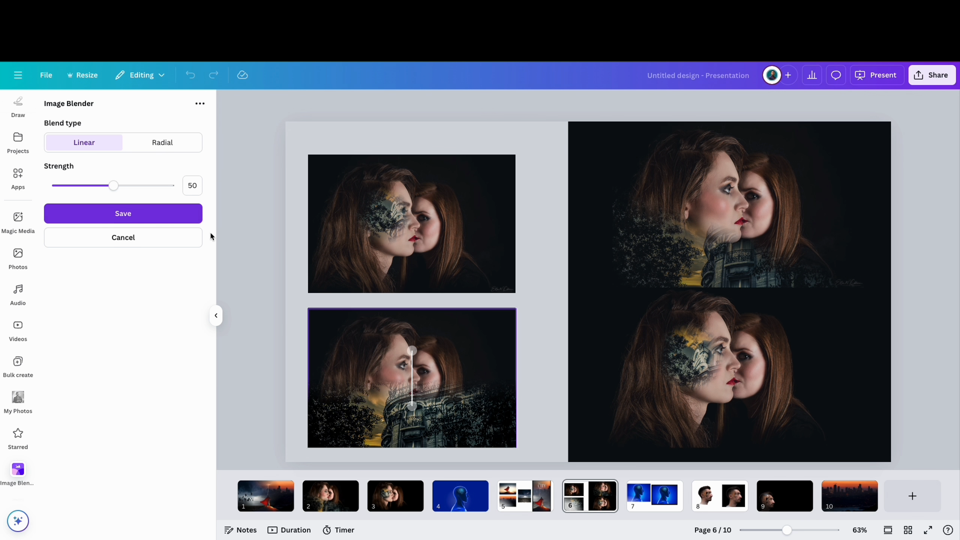
drag(412, 351, 435, 363)
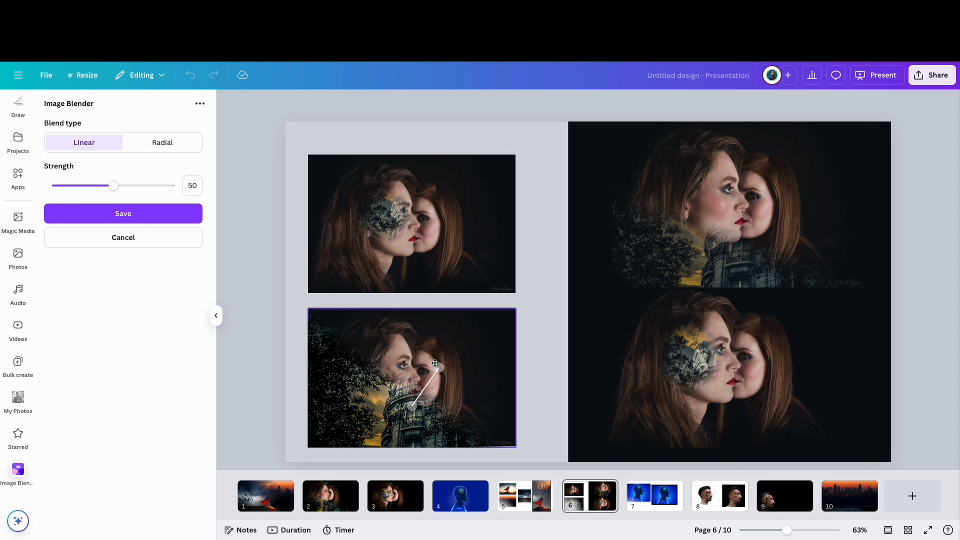
drag(412, 406, 388, 416)
drag(440, 367, 405, 368)
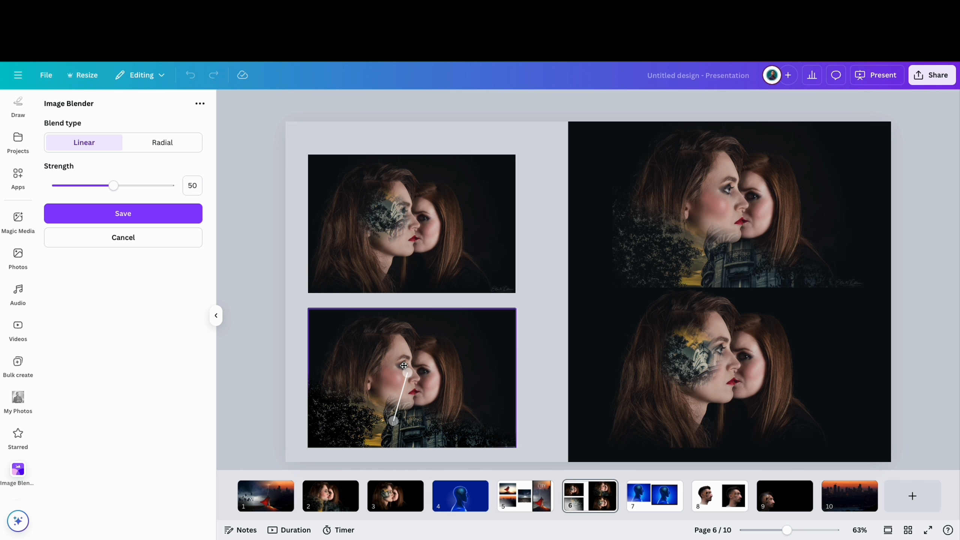
click(162, 220)
Step: Examine the finished blends on pages 3, 2 and 1 in full-screen view, and return to the editor
click(391, 502)
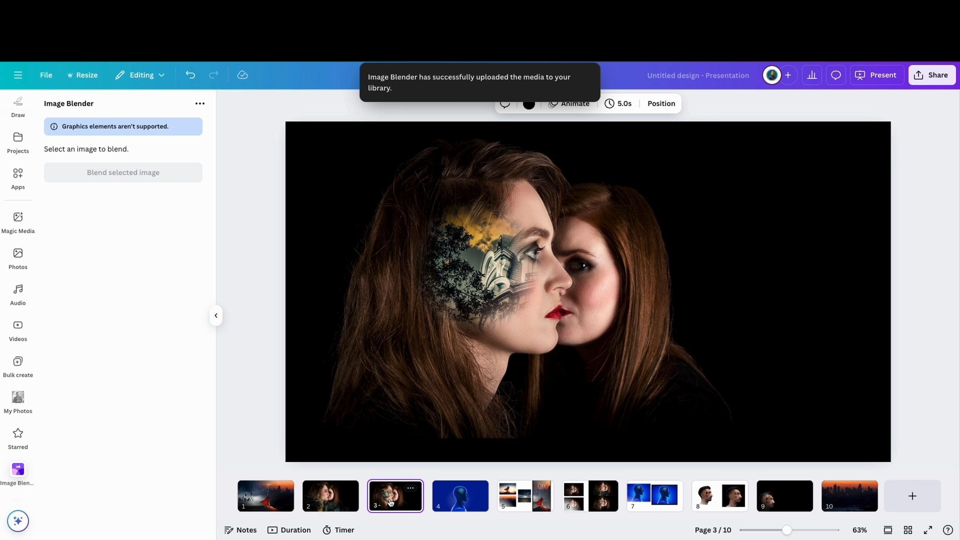
click(927, 530)
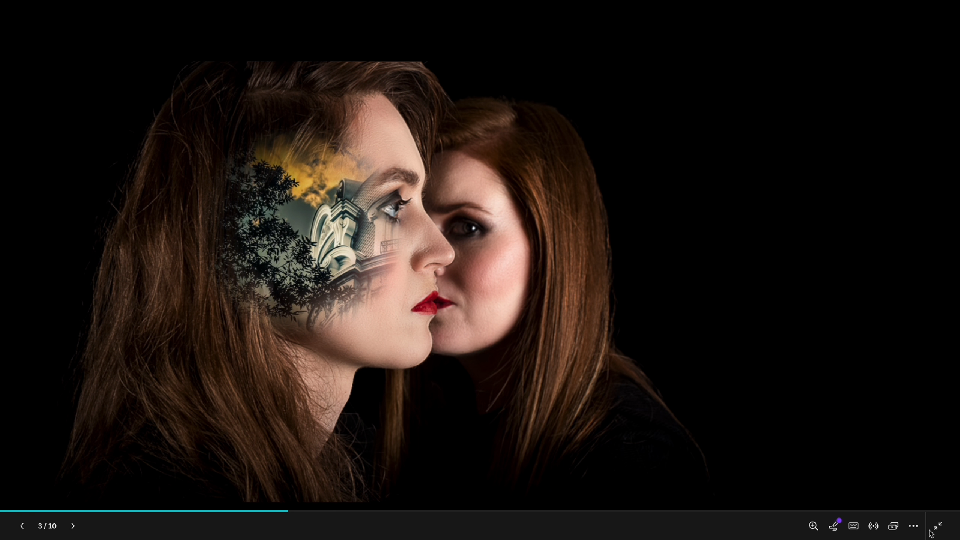
key(Left)
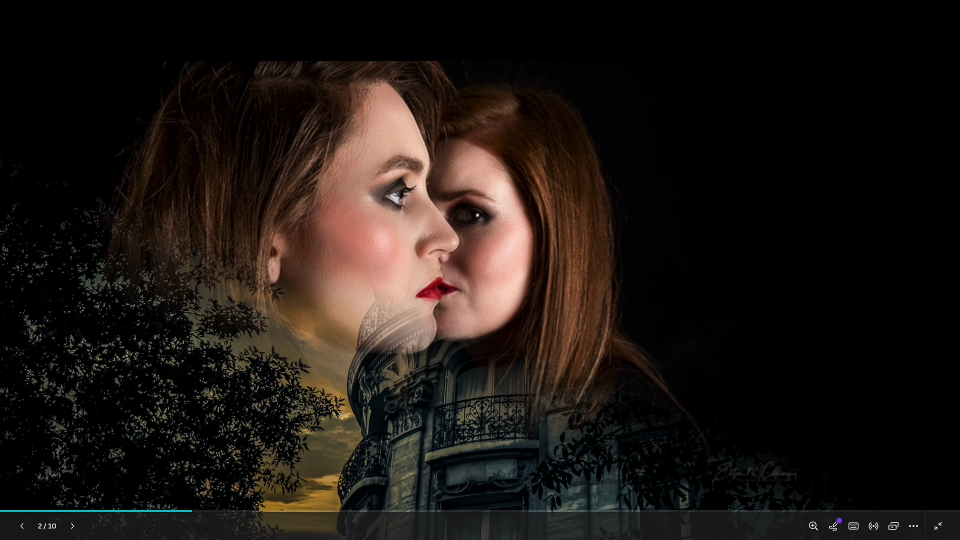
click(148, 297)
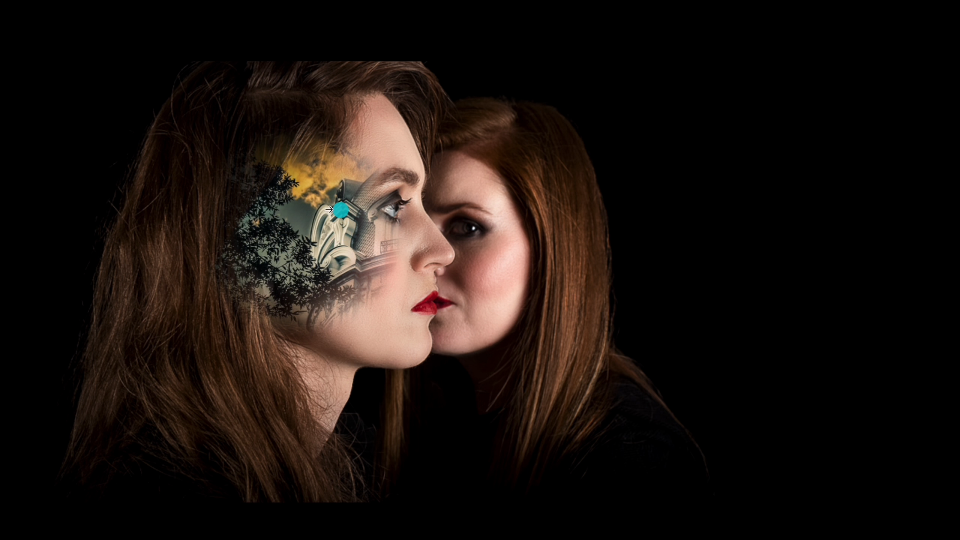
key(Escape)
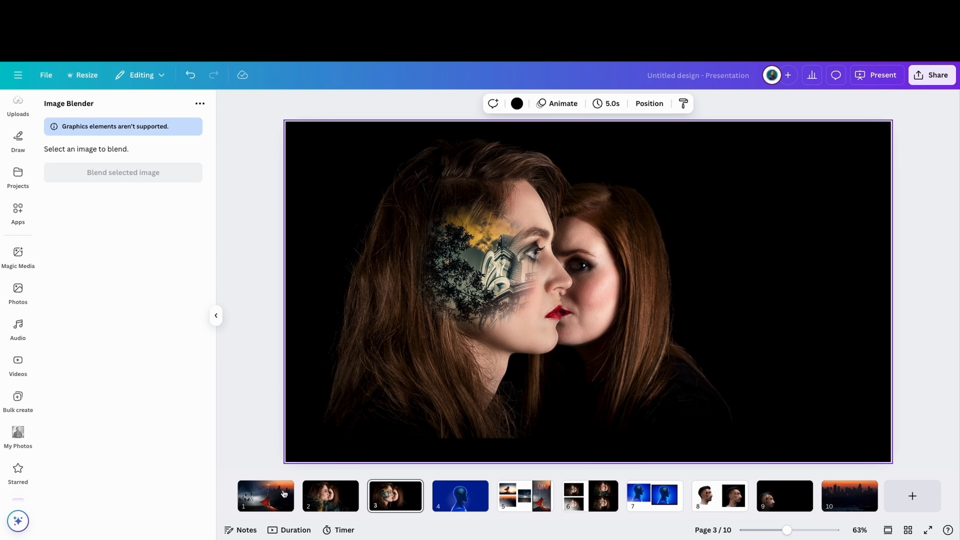
click(267, 499)
click(929, 532)
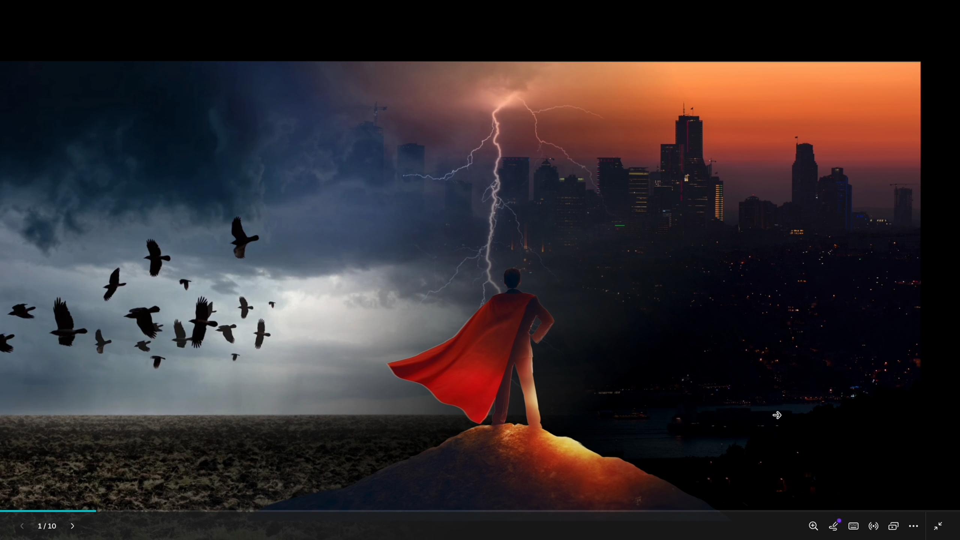
key(Escape)
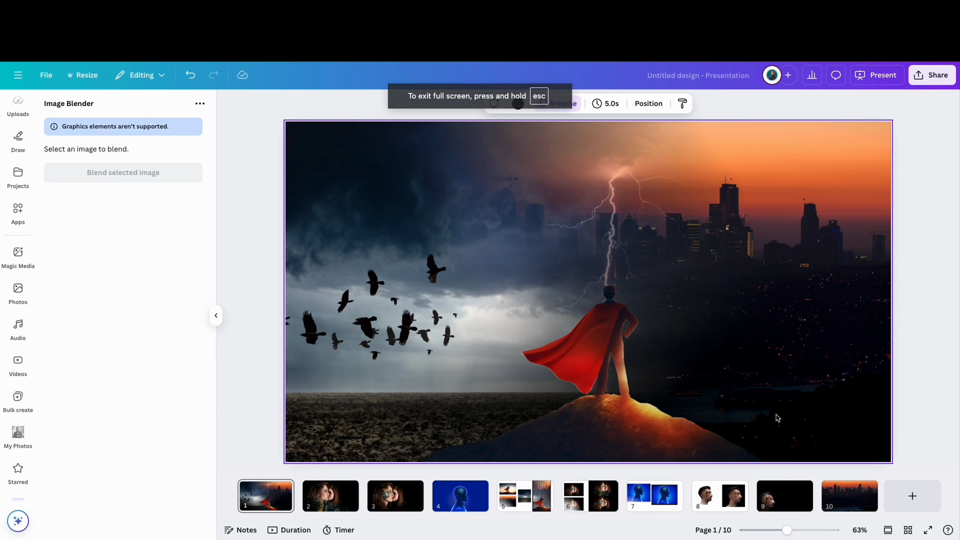
Step: Duplicate page 5 with the superhero, skyline and storm photos, and delete the framed The CITY poster from the copy
click(845, 500)
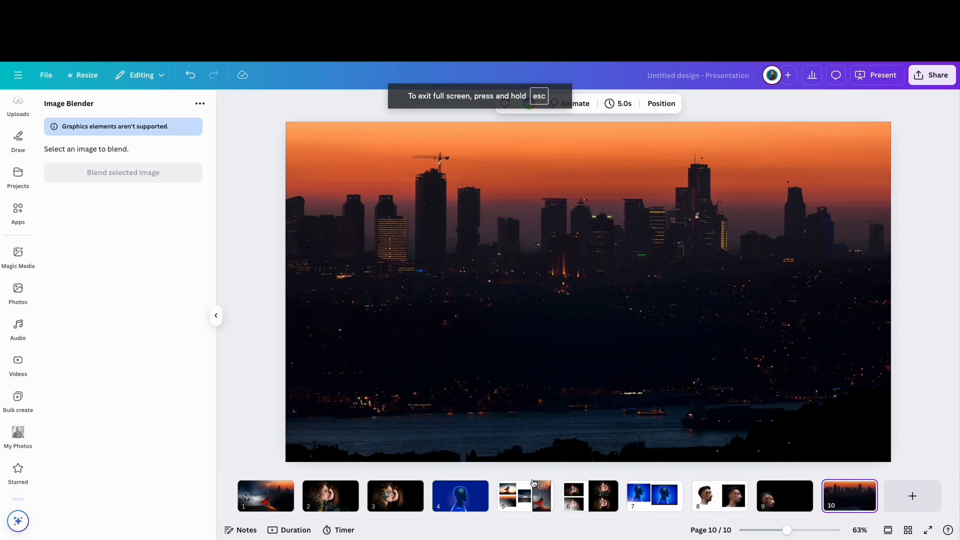
click(524, 502)
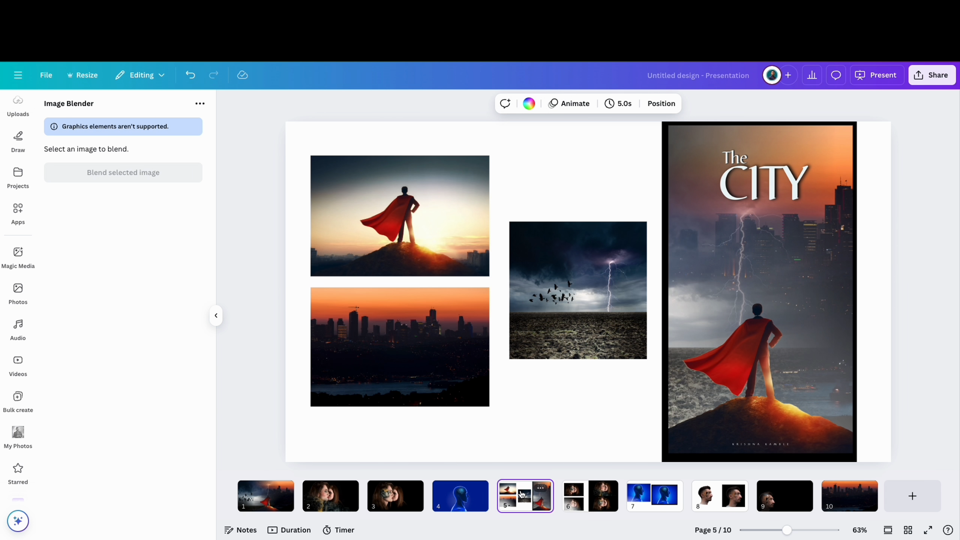
right_click(524, 499)
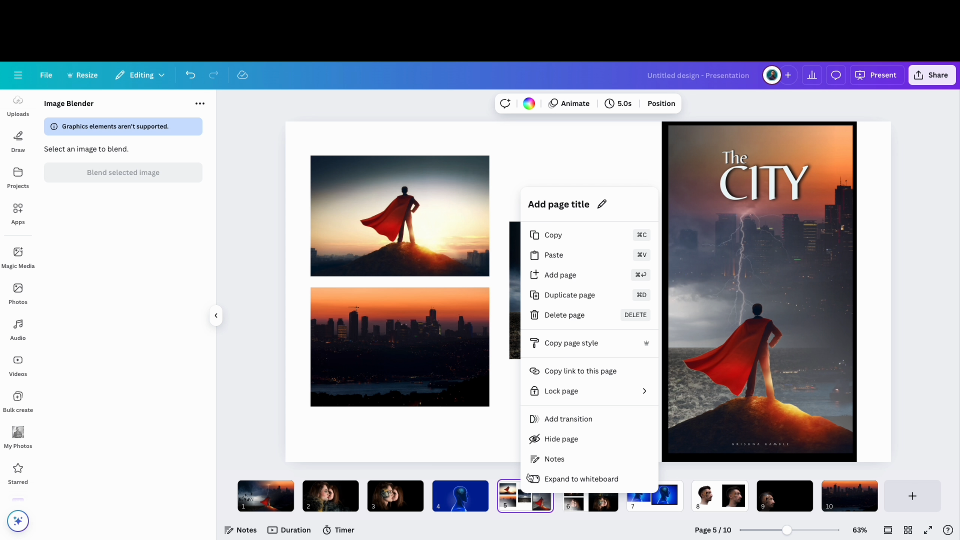
click(570, 295)
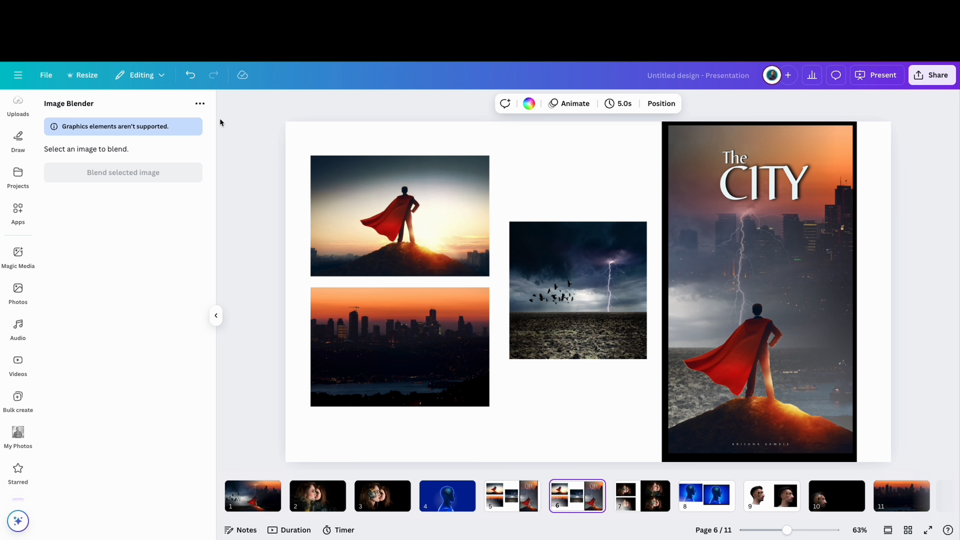
click(216, 315)
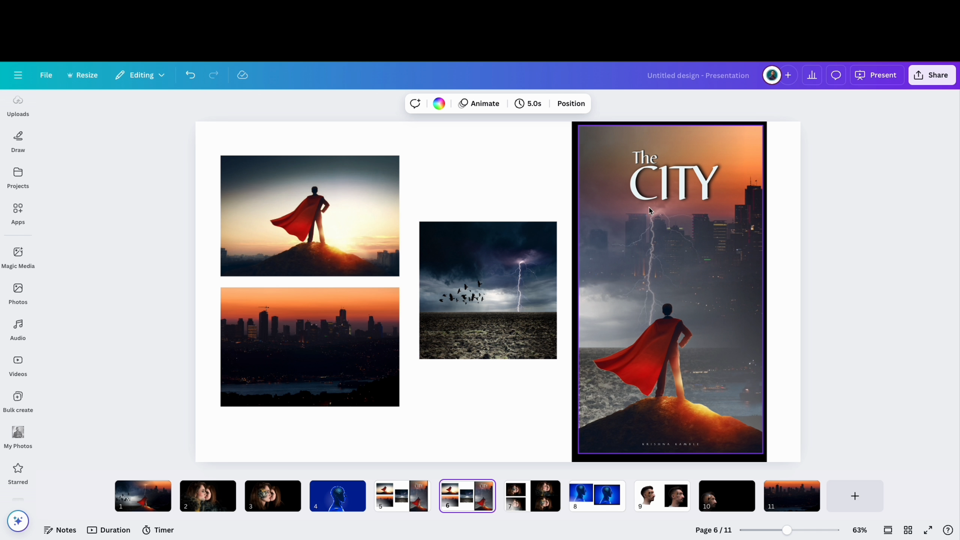
drag(812, 316, 721, 302)
key(Delete)
Step: Select the superhero photo on the duplicated page and open a new browser tab
click(310, 187)
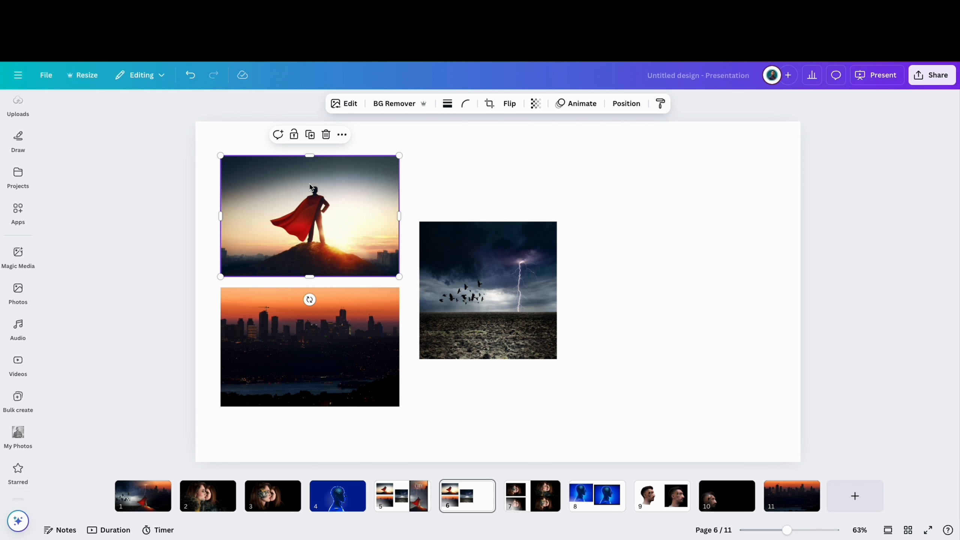
key(super+t)
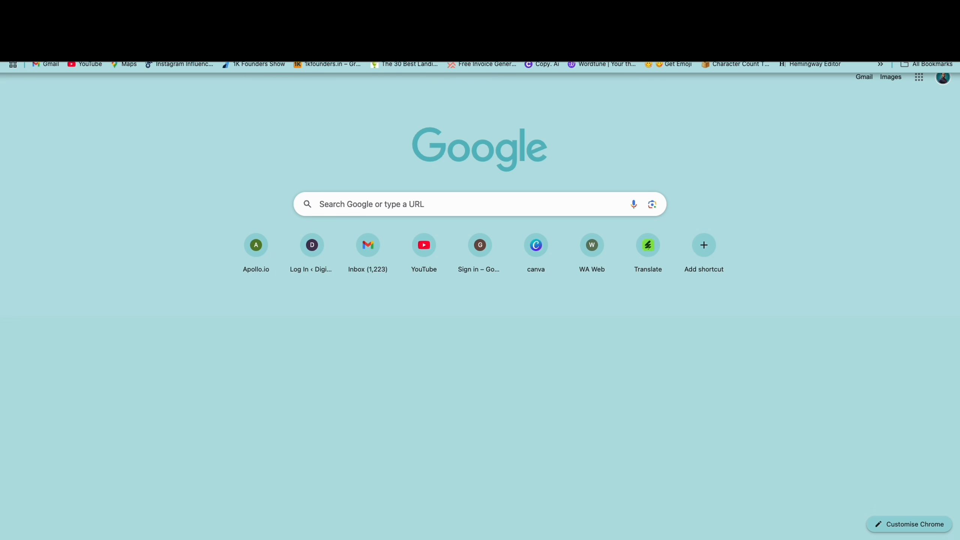